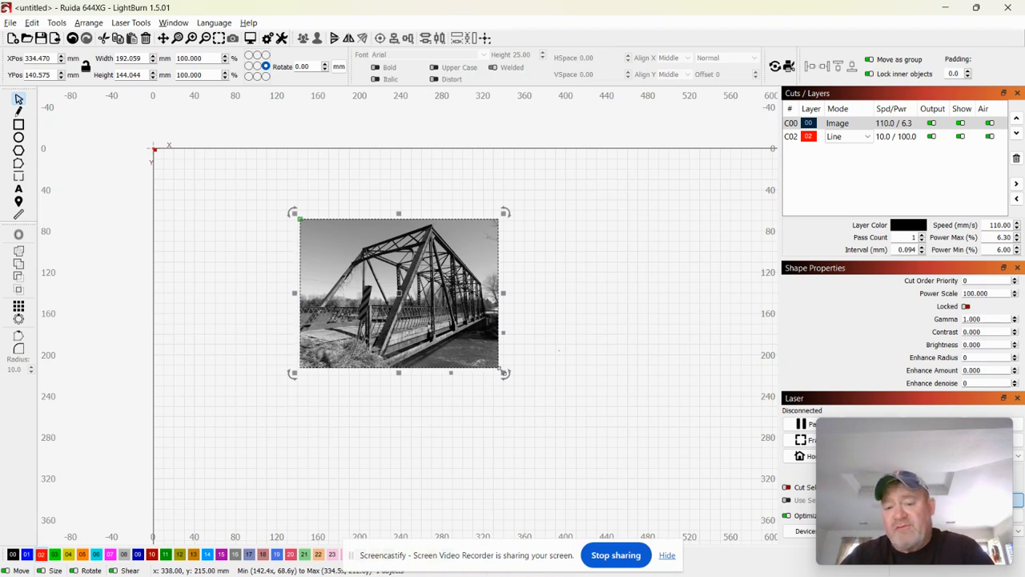
Enlarge the bridge photo to about 283 mm wide and place a 192 × 210 mm red ellipse over it.
drag(503, 373, 597, 442)
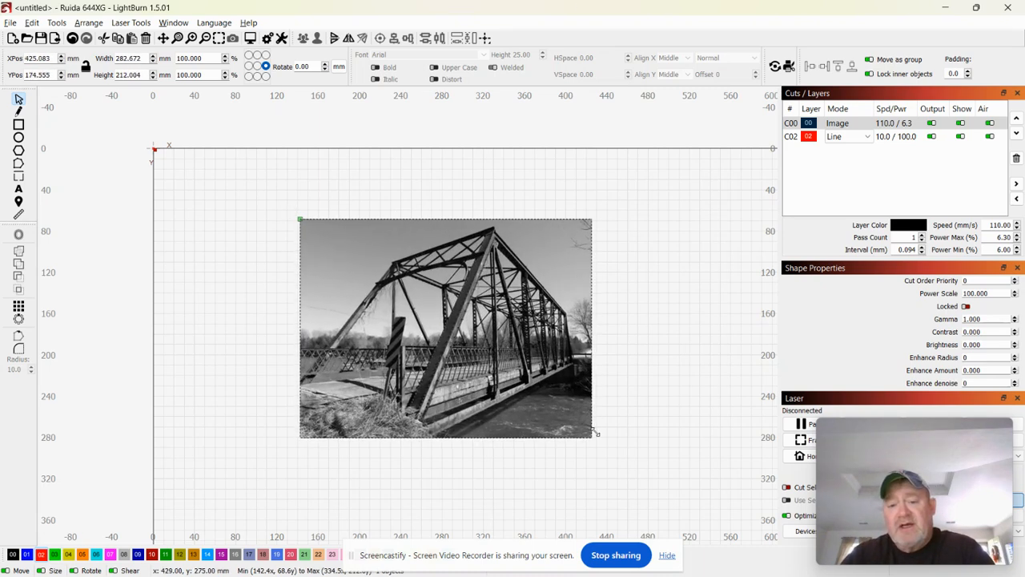
click(19, 137)
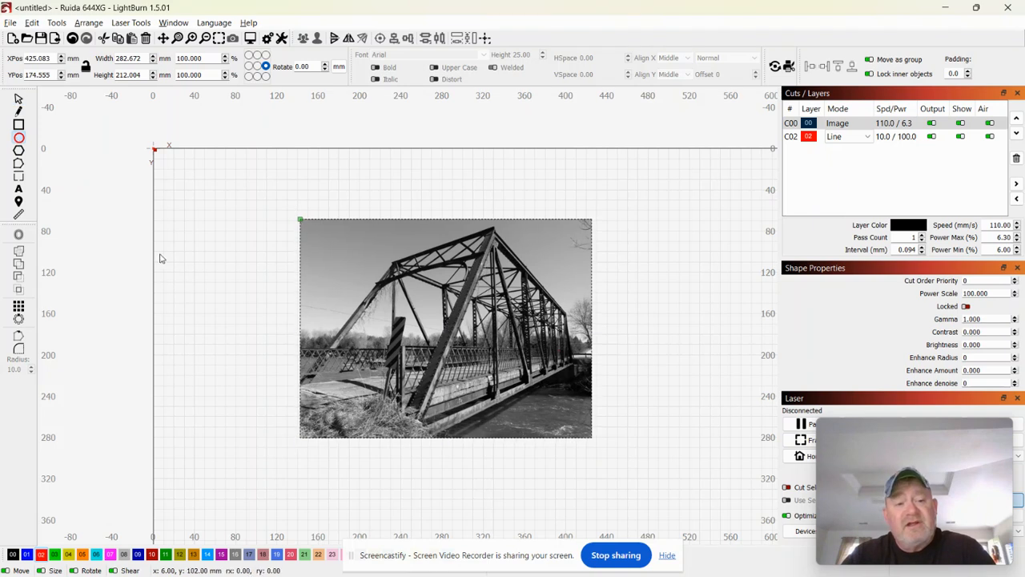
drag(160, 258, 357, 471)
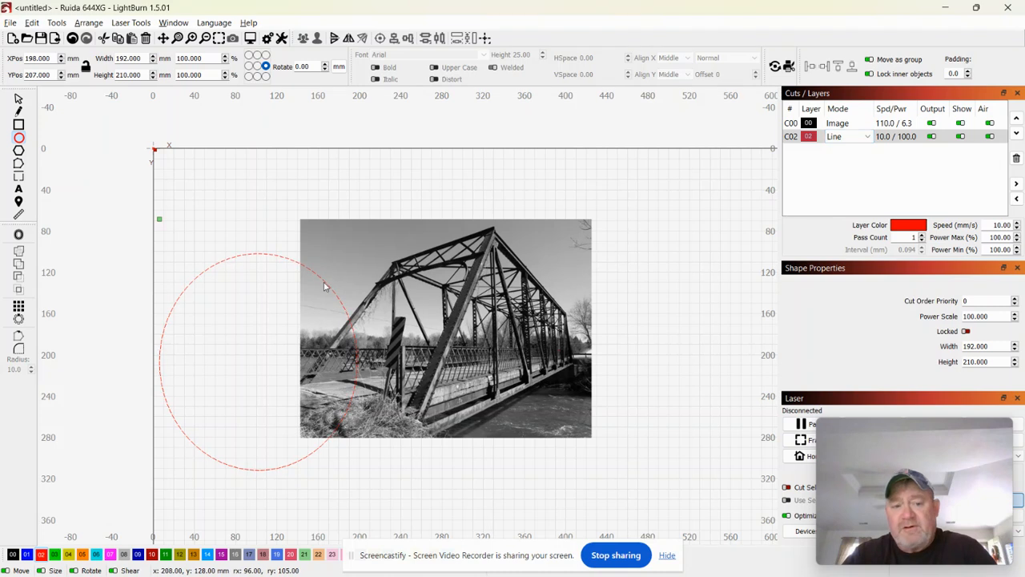
click(18, 100)
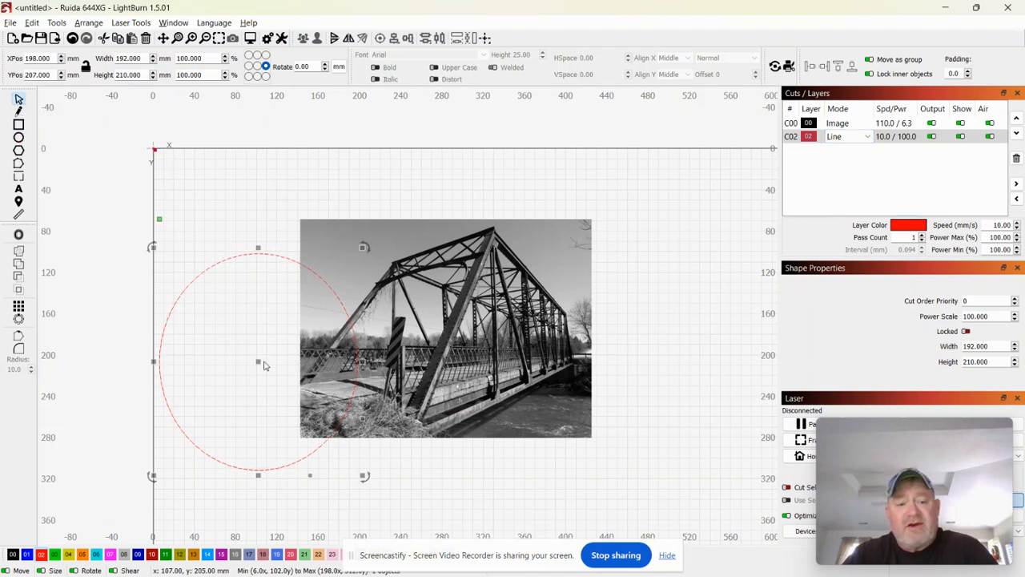
drag(259, 361, 429, 332)
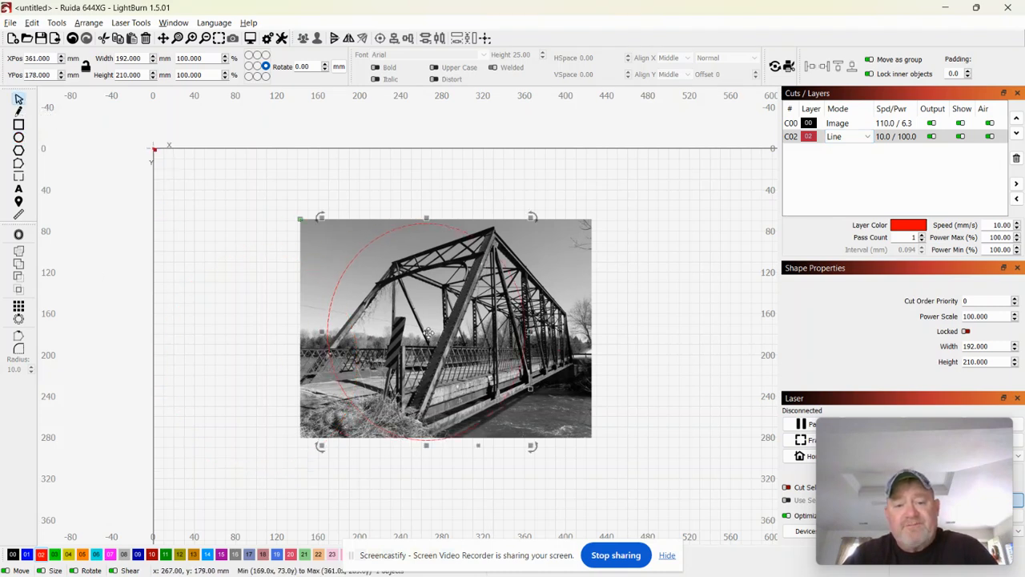
Apply the red circle as a mask to the bridge photo with Apply Mask to Image.
click(582, 262)
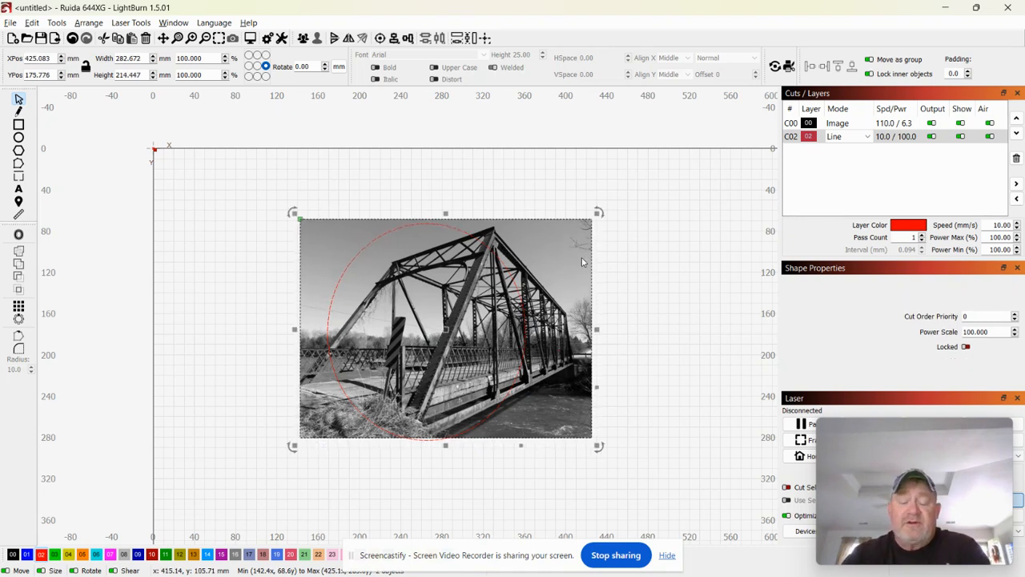
right_click(582, 262)
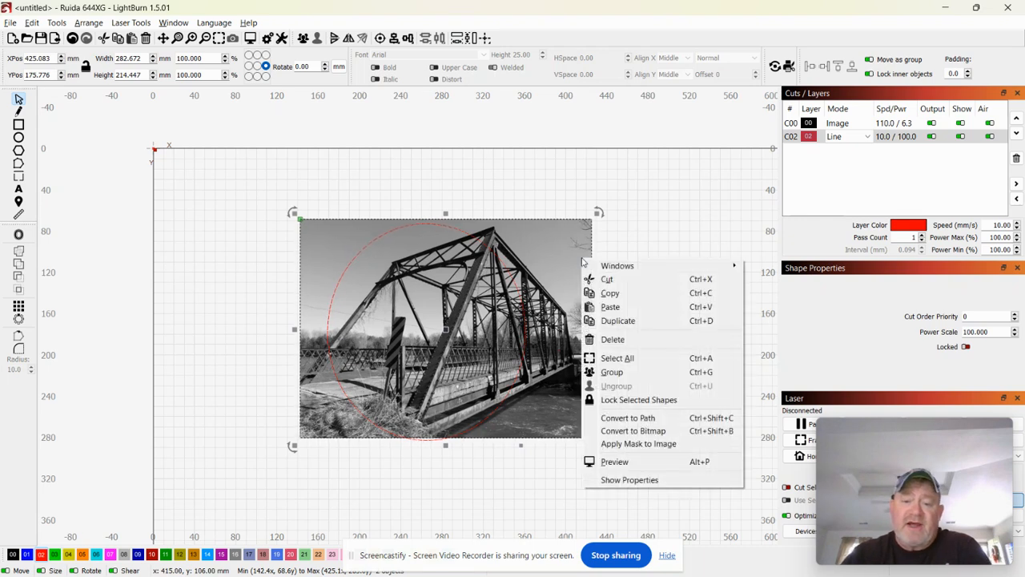
click(634, 445)
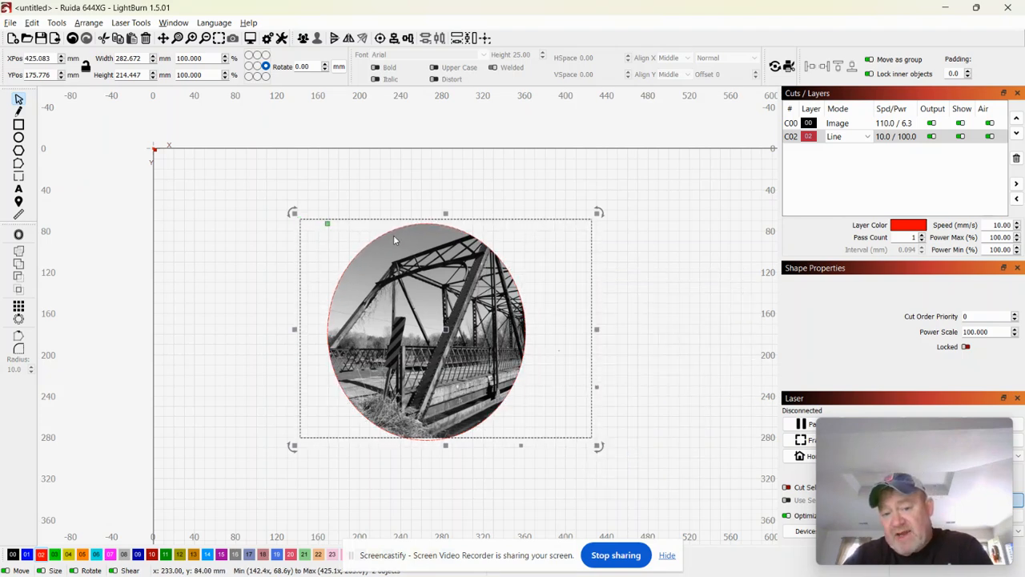
Move the red circle outline off to the right of the photo.
click(219, 389)
click(328, 345)
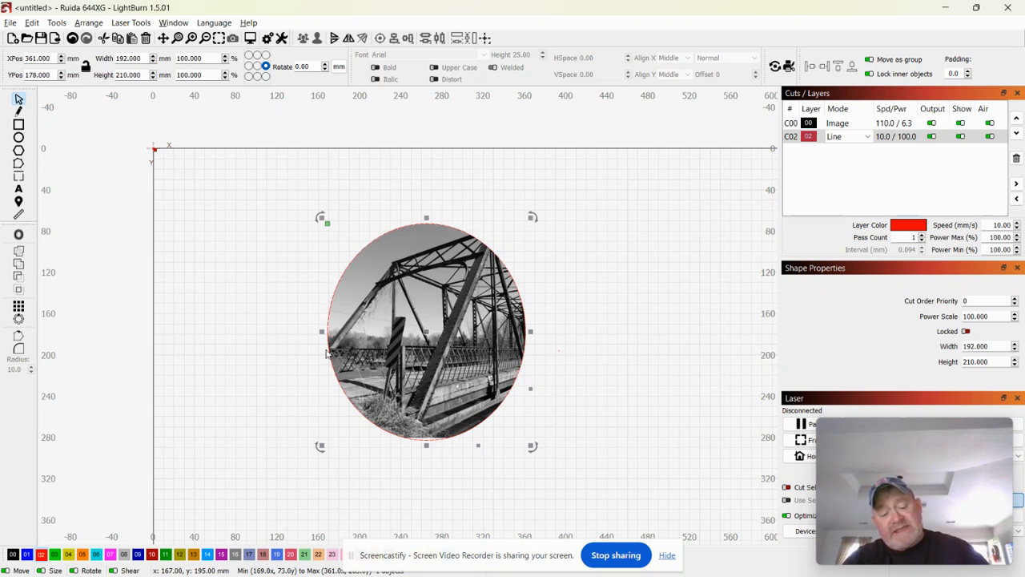
drag(425, 346, 693, 346)
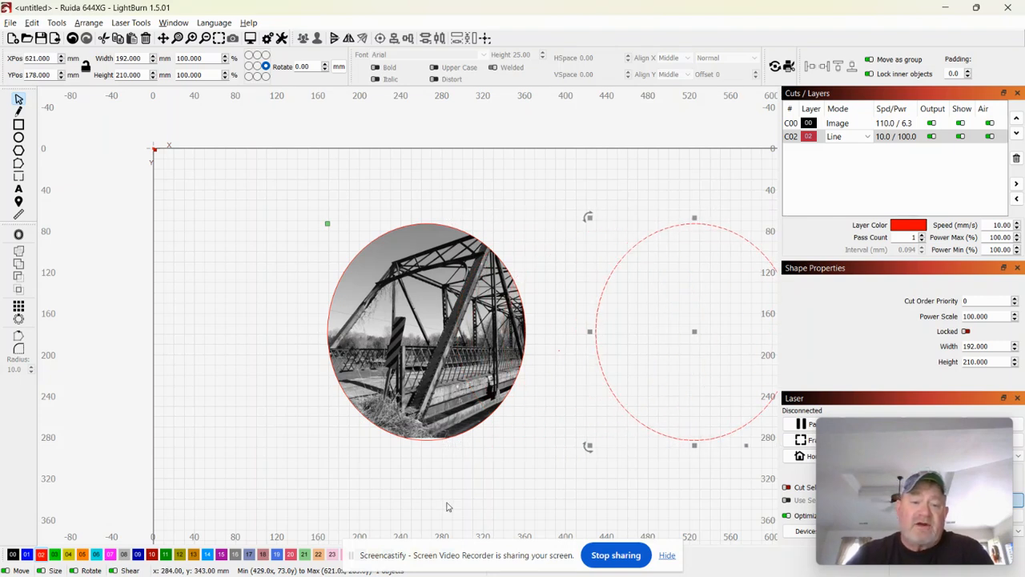
Enlarge the masked bridge photo to about 303 × 227 mm and reposition it within its circular crop.
click(441, 496)
drag(429, 413, 396, 379)
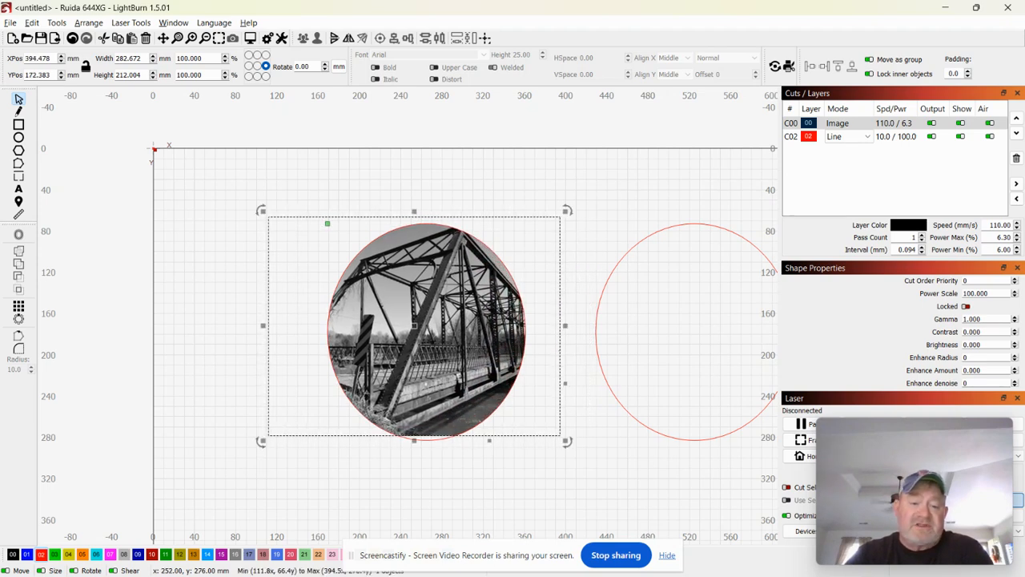
drag(264, 440, 242, 454)
drag(417, 372, 387, 379)
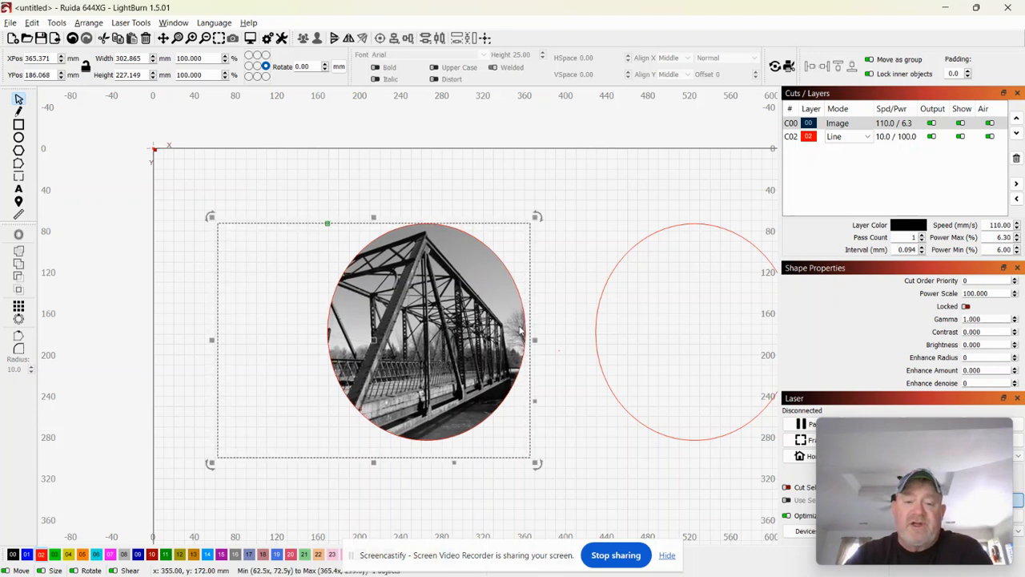
right_click(430, 391)
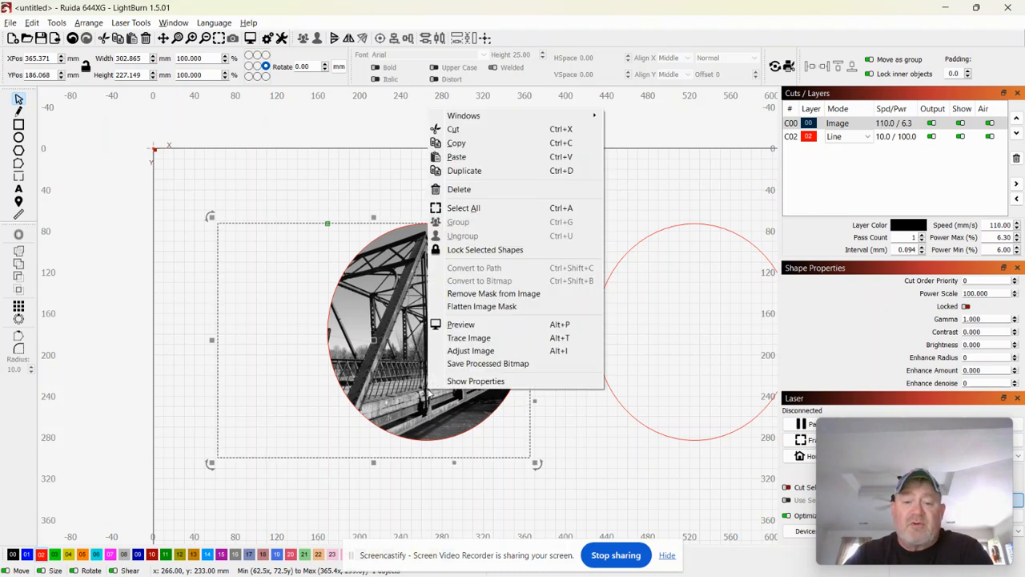
Flatten the image mask so the bridge photo becomes a single circular image.
click(457, 488)
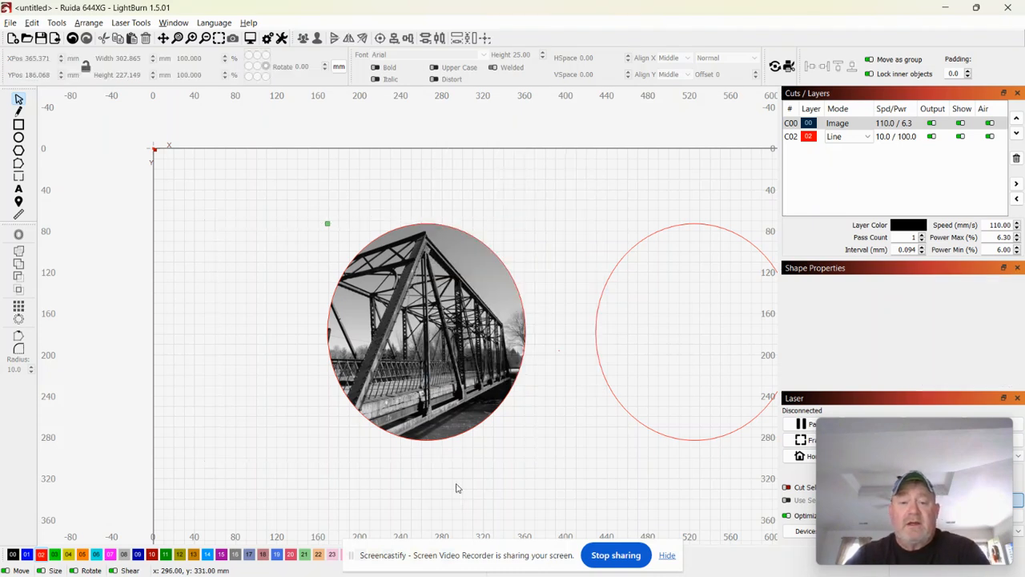
drag(185, 183, 559, 508)
right_click(430, 341)
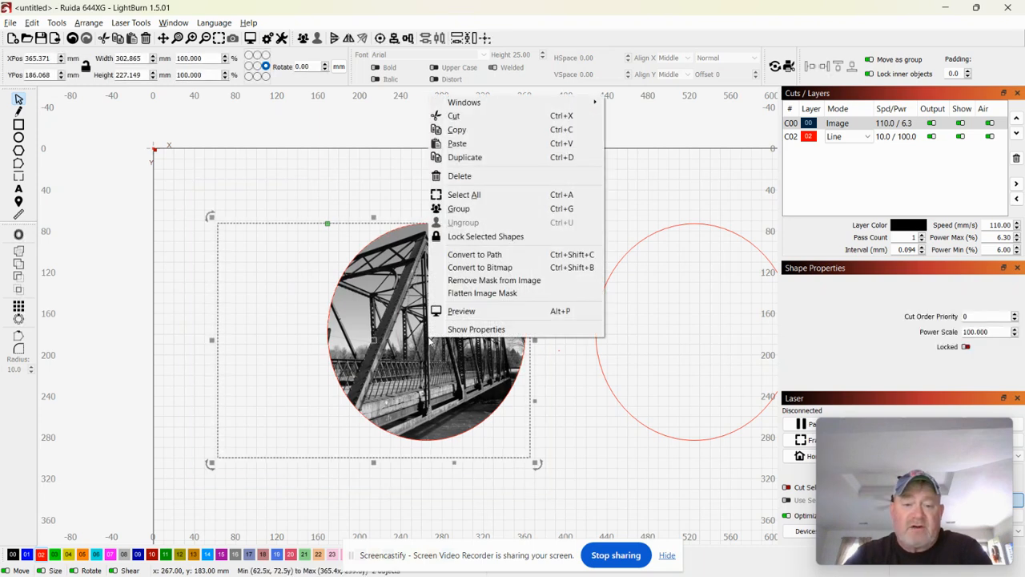
click(453, 294)
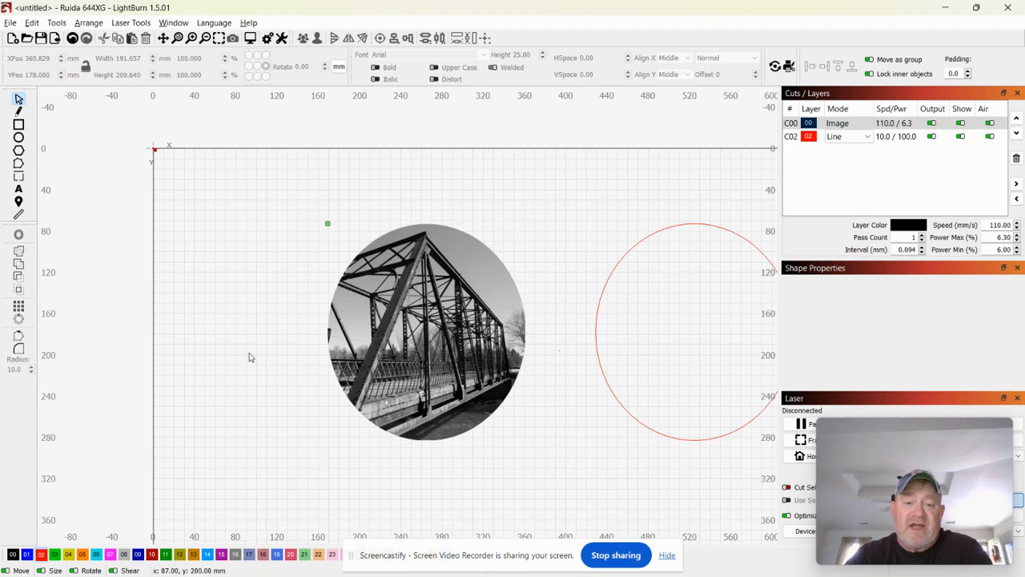
Move the flattened circular bridge image up and to the left on the canvas.
click(275, 342)
drag(359, 324, 249, 335)
click(442, 293)
drag(315, 338, 383, 298)
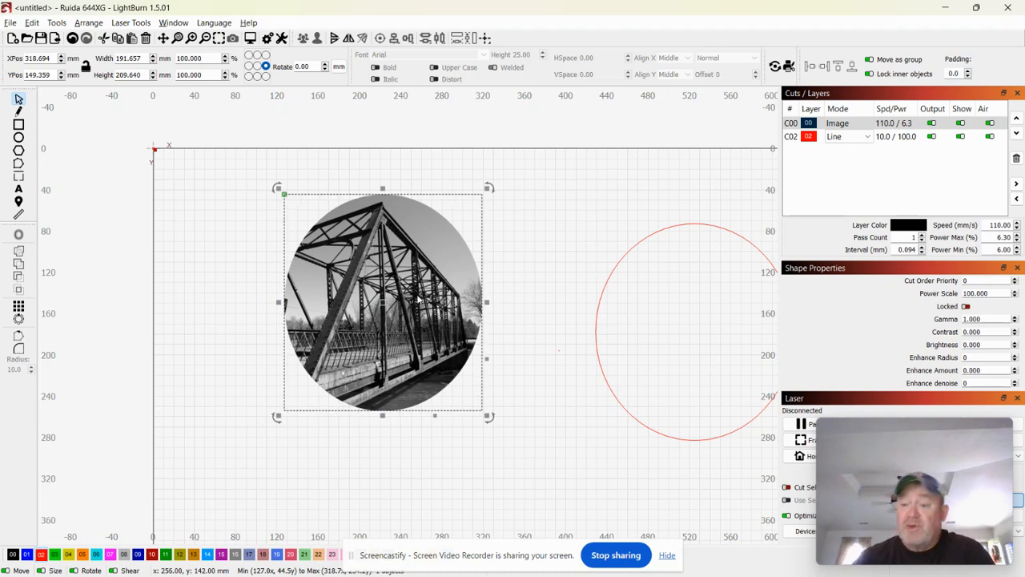
right_click(403, 304)
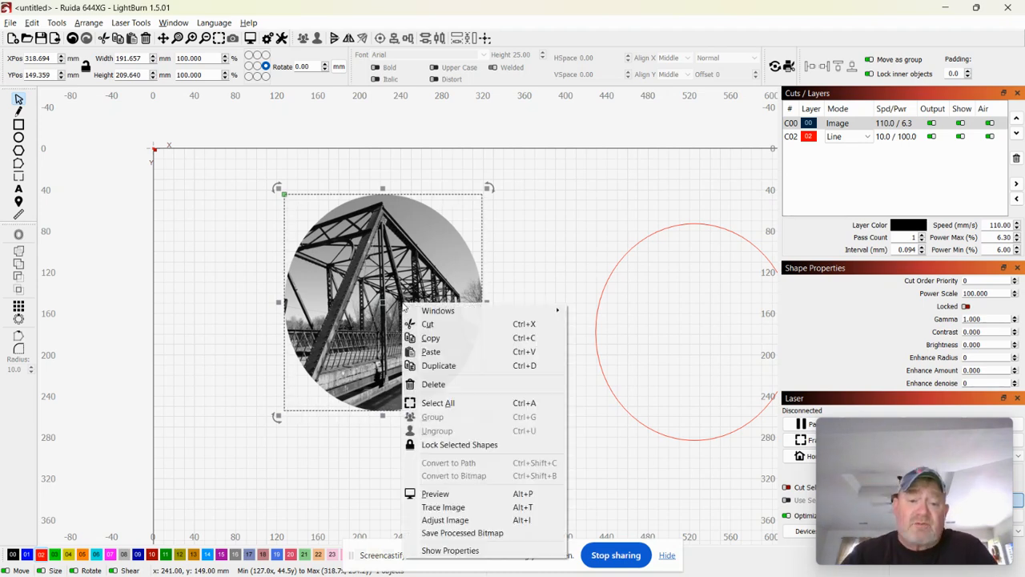
click(447, 507)
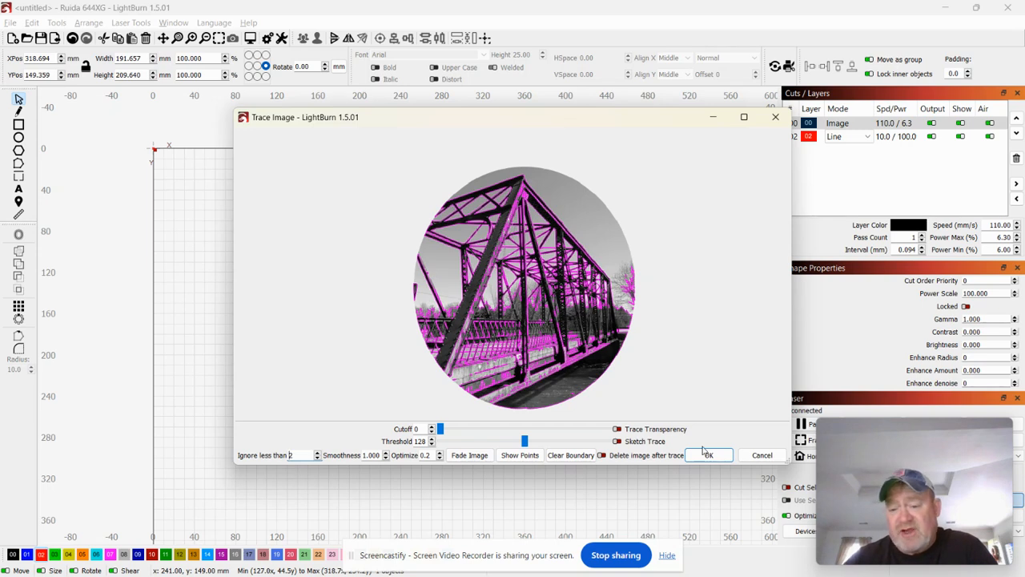
click(762, 455)
right_click(346, 318)
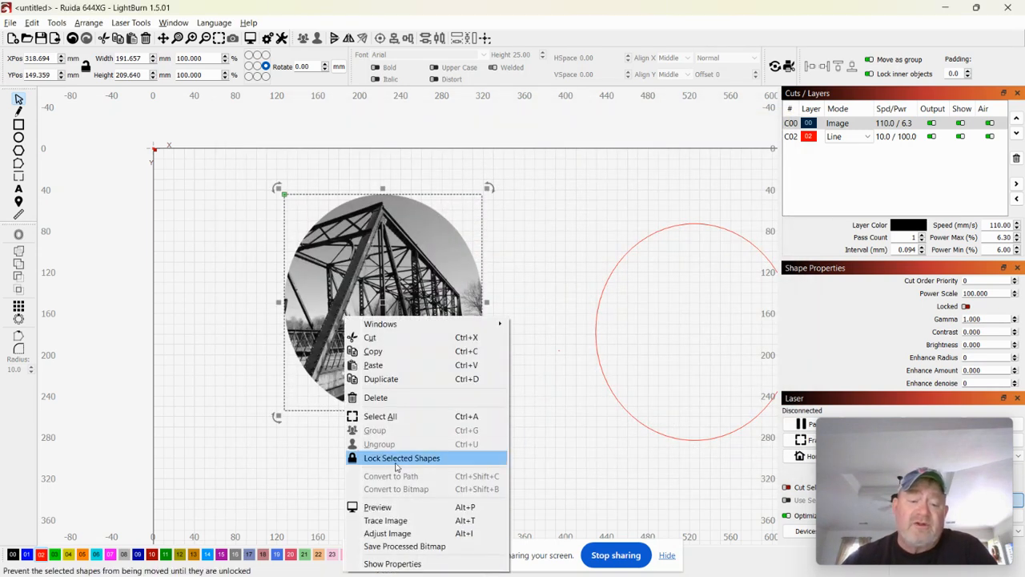
In Adjust Image, preview the whole circular bridge in Threshold mode at Contrast 20, Brightness 5.
click(398, 533)
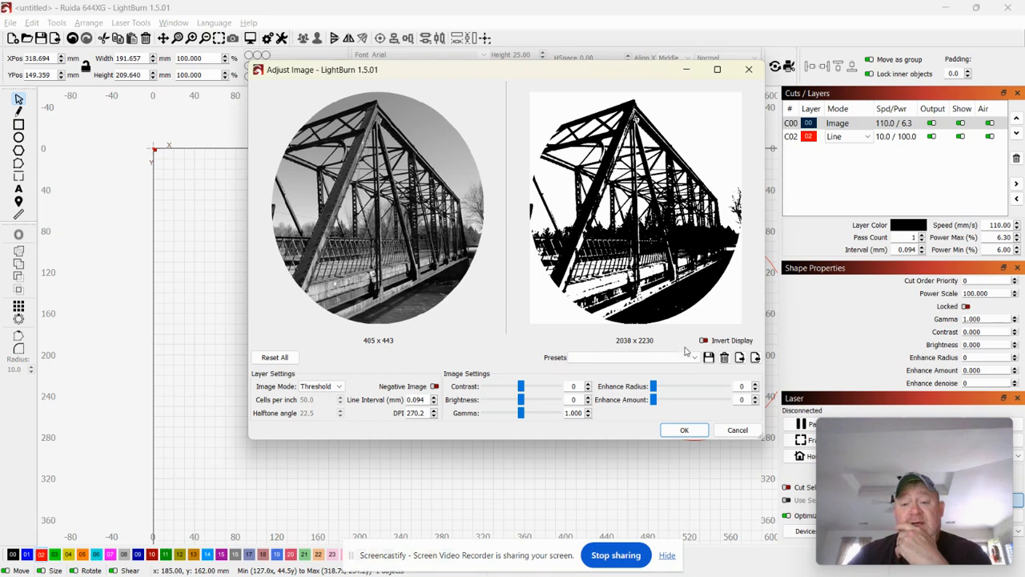
scroll(655, 207, up, 3)
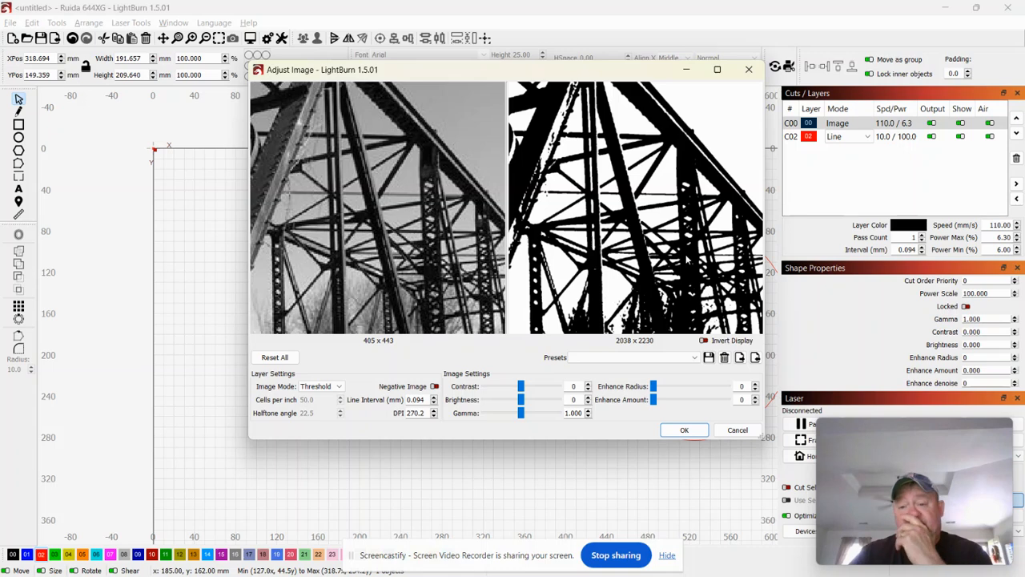
scroll(439, 231, up, 2)
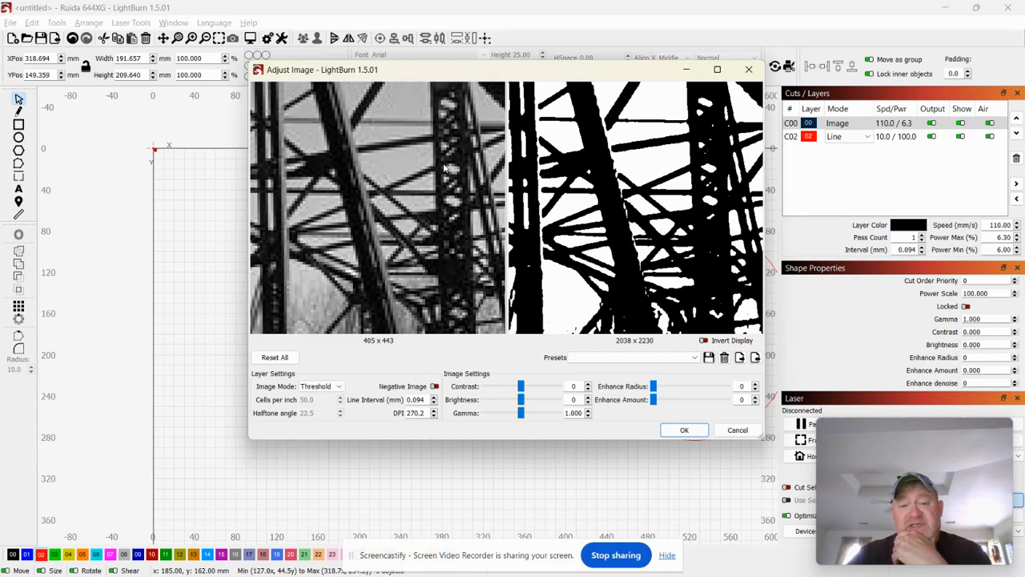
scroll(445, 168, down, 5)
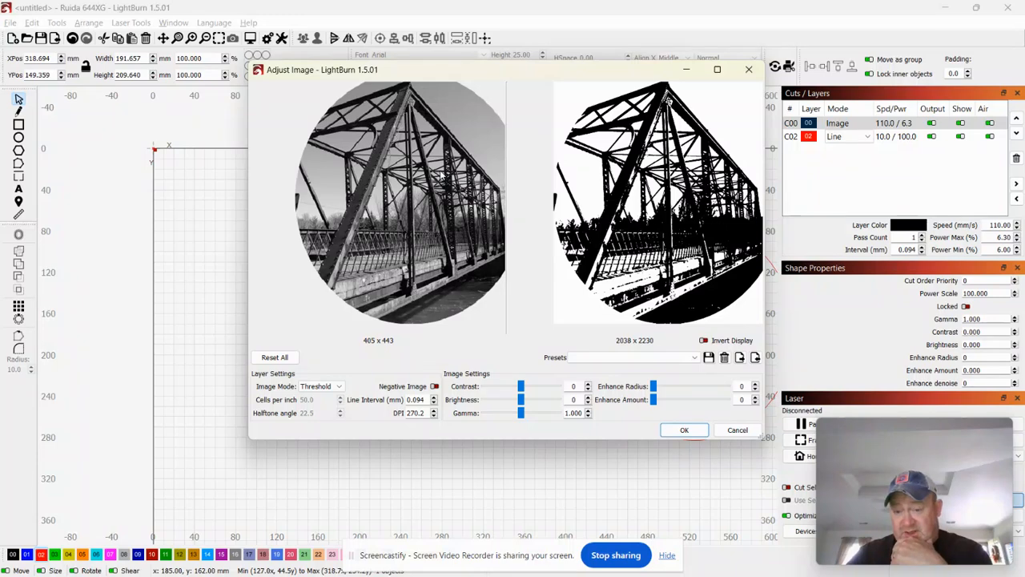
scroll(439, 174, up, 2)
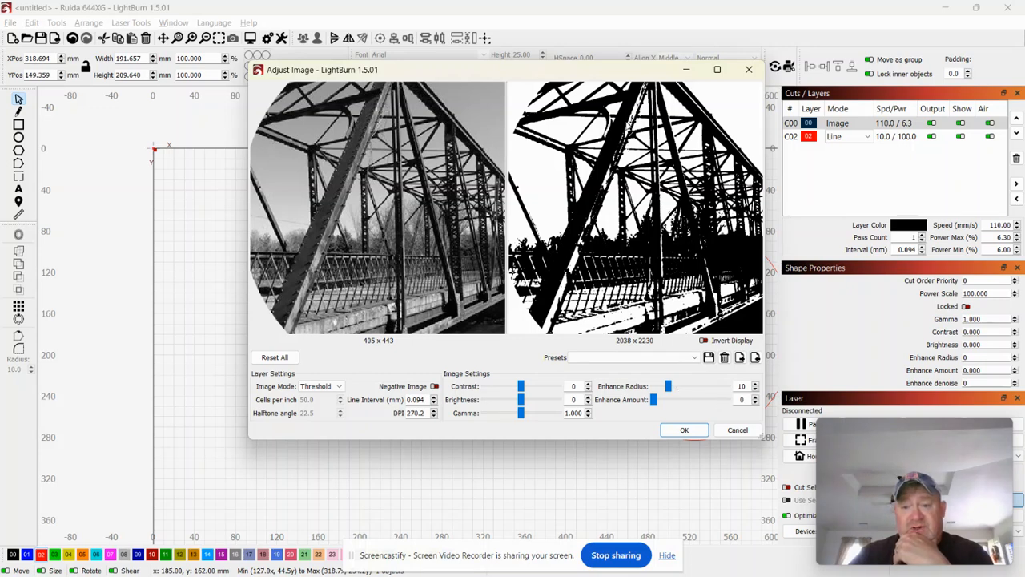
scroll(377, 207, up, 3)
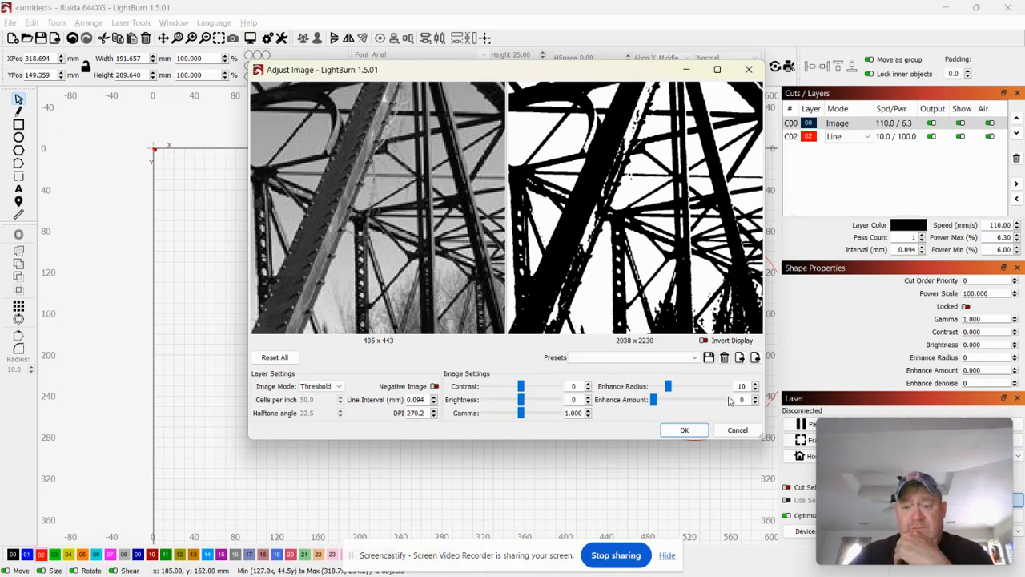
scroll(538, 390, up, 5)
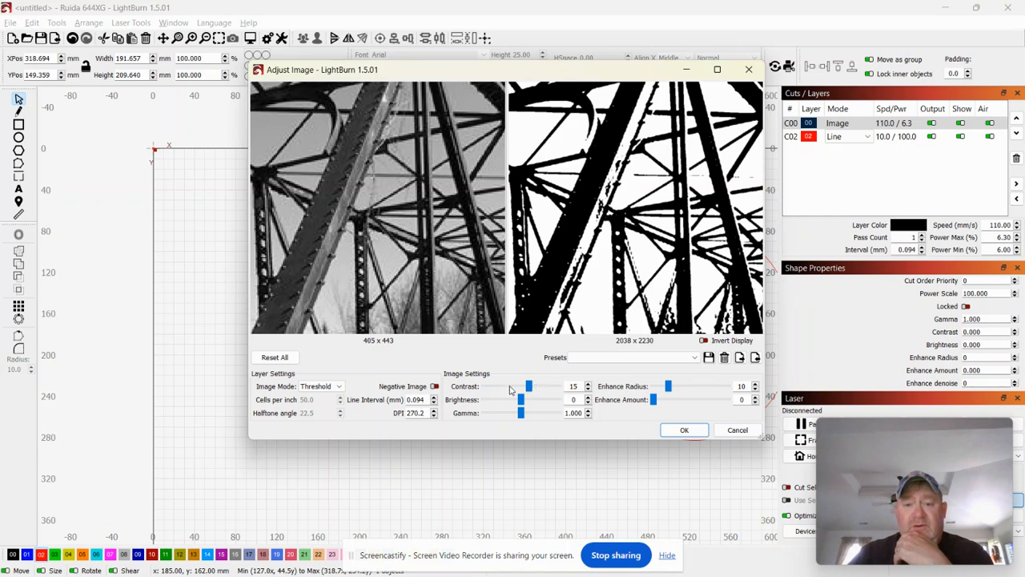
scroll(509, 390, down, 7)
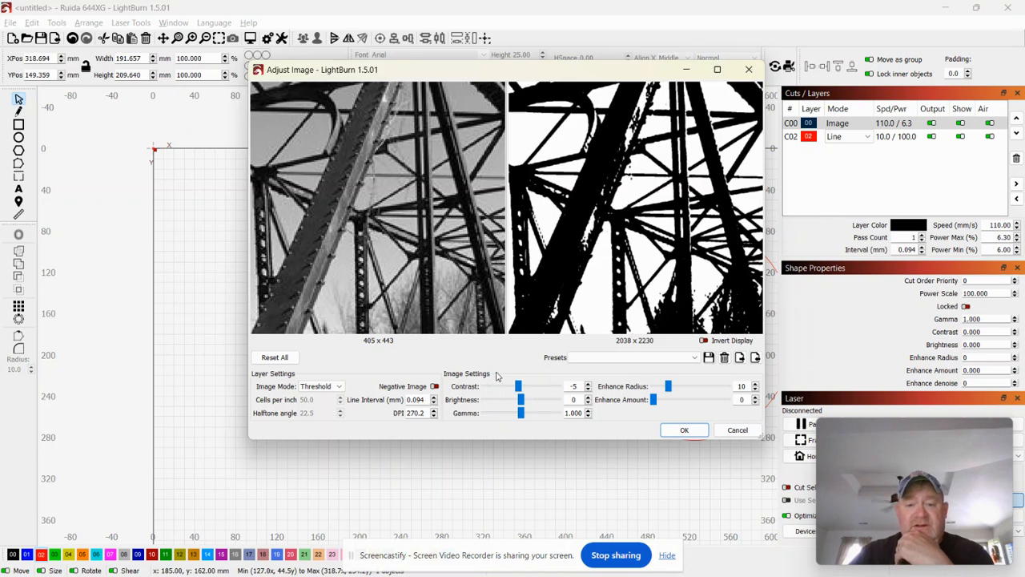
scroll(531, 389, up, 7)
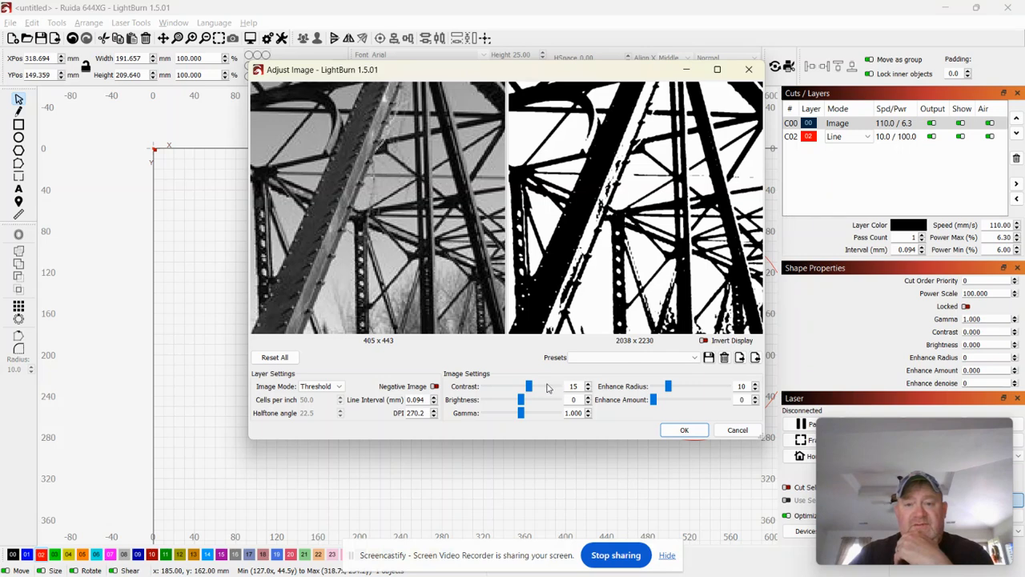
scroll(548, 389, up, 1)
scroll(532, 401, up, 1)
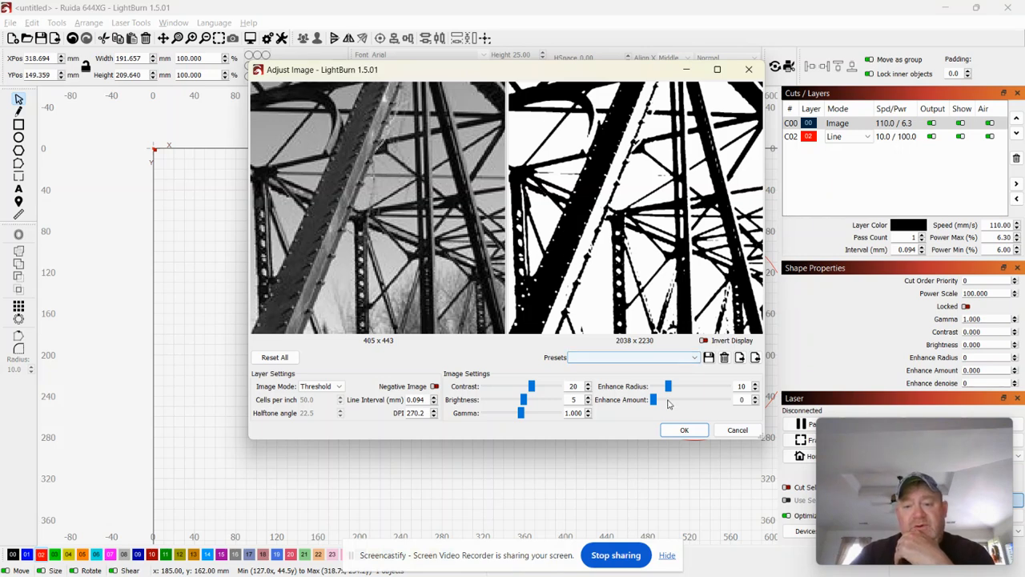
scroll(671, 324, down, 5)
scroll(658, 234, down, 2)
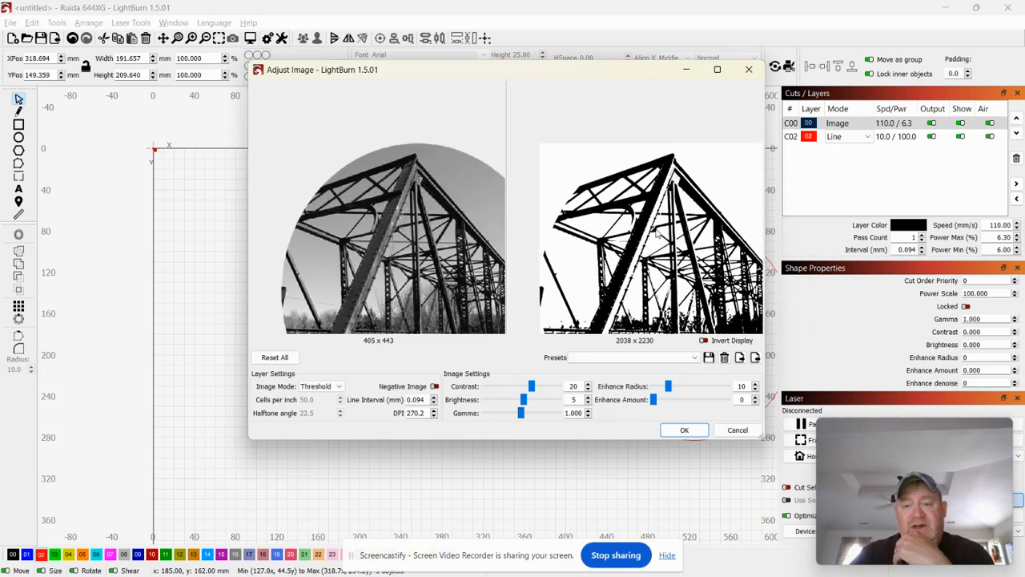
scroll(680, 301, up, 3)
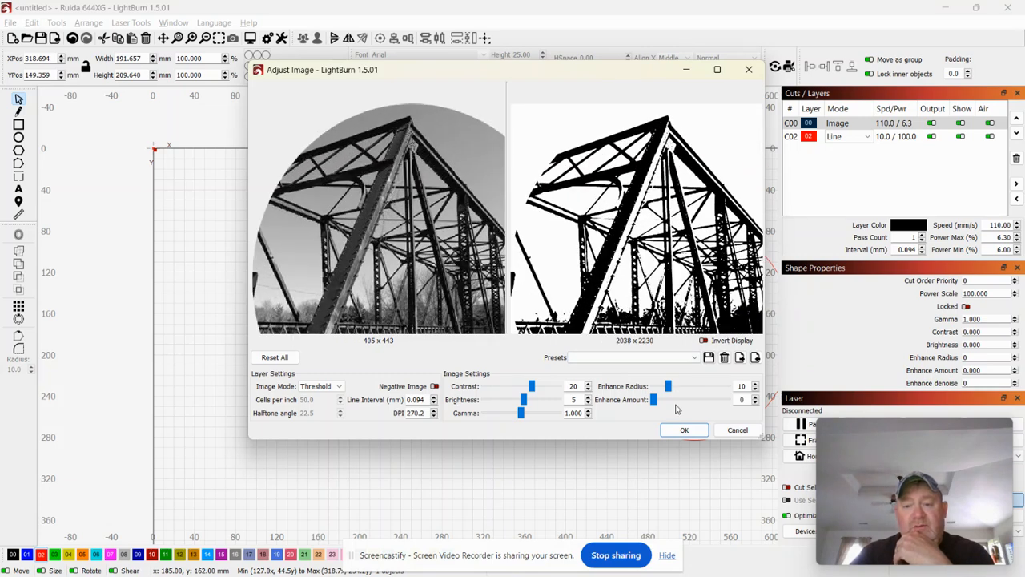
Set the Enhance Amount to 700 to sharpen the bridge detail.
click(676, 403)
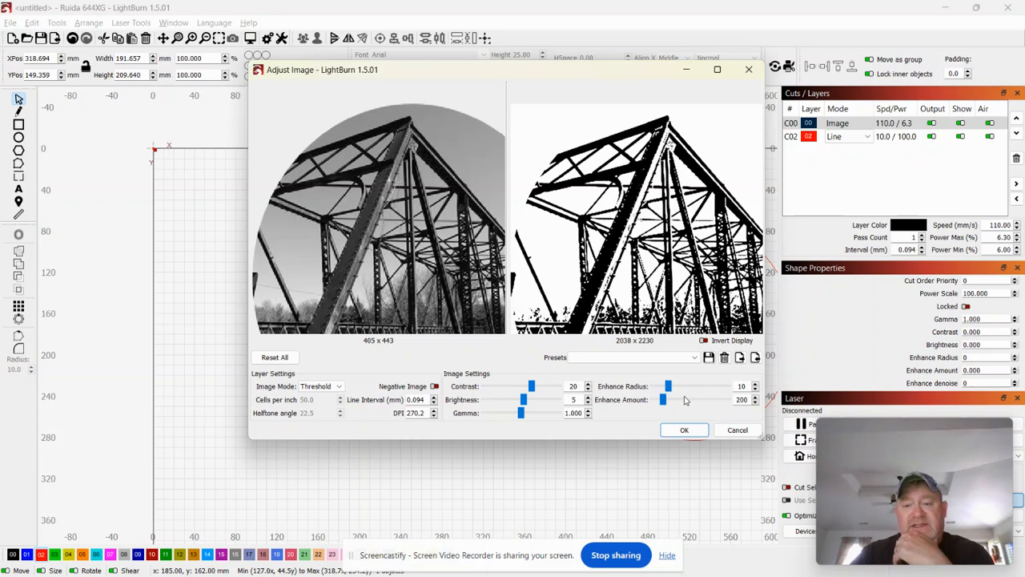
click(689, 401)
click(690, 400)
click(695, 399)
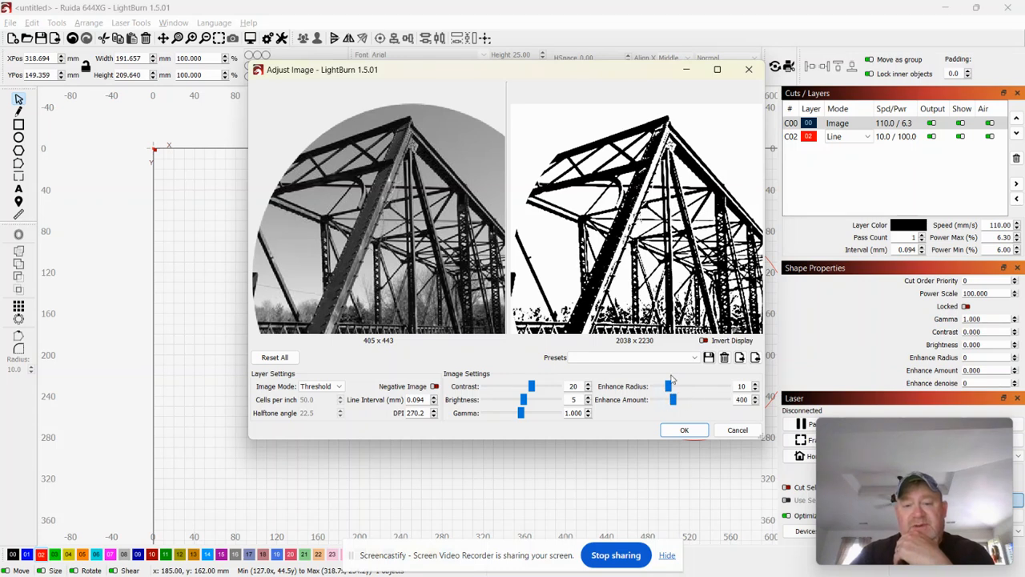
click(708, 399)
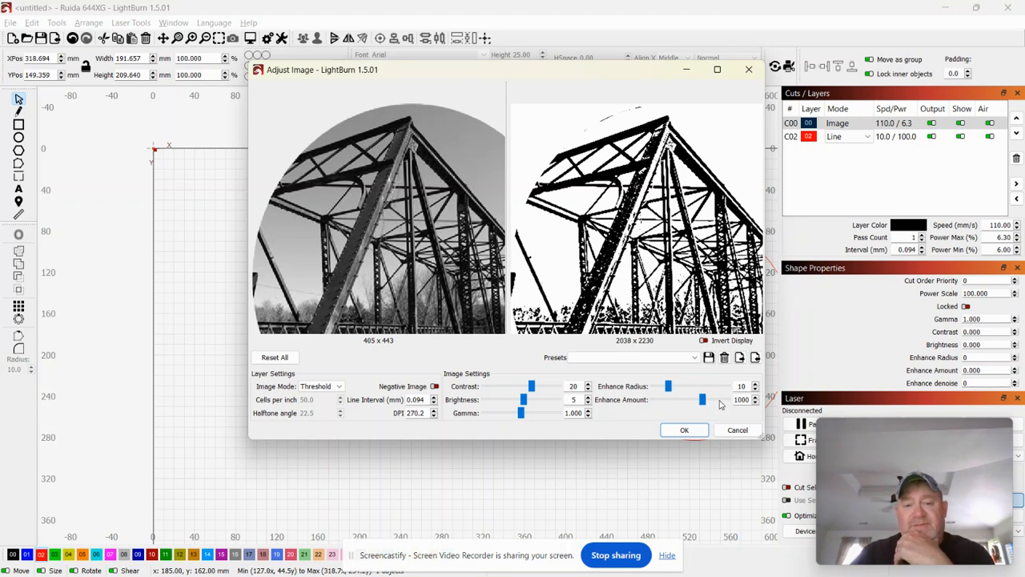
click(681, 403)
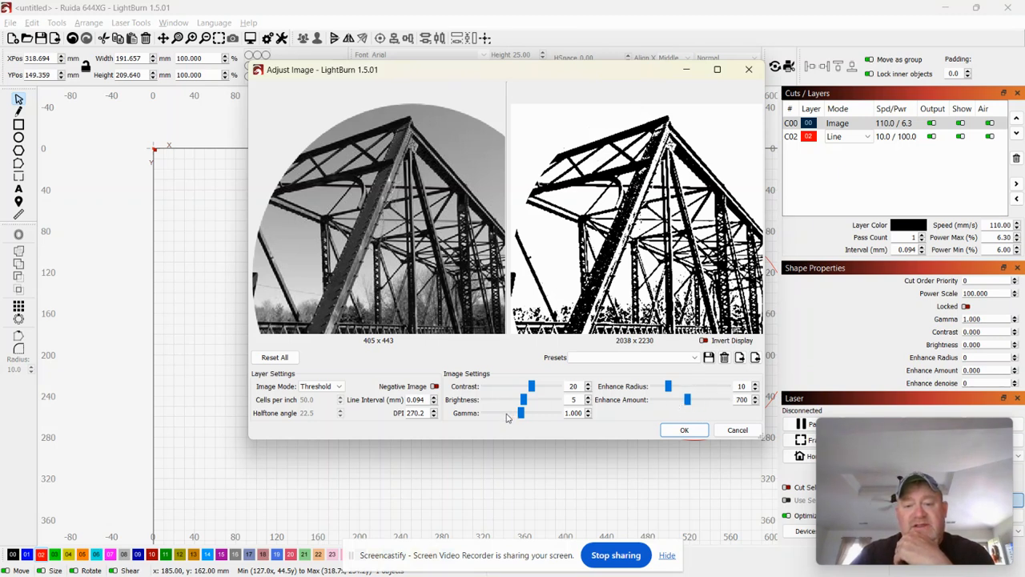
Raise Gamma to 1.750 and set Brightness to 10.
click(539, 412)
click(549, 412)
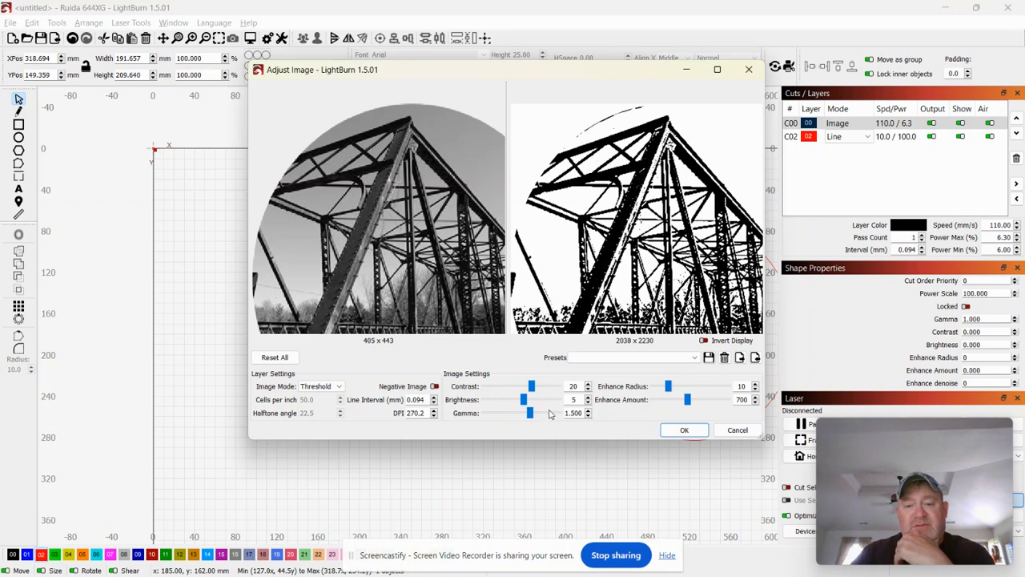
click(558, 411)
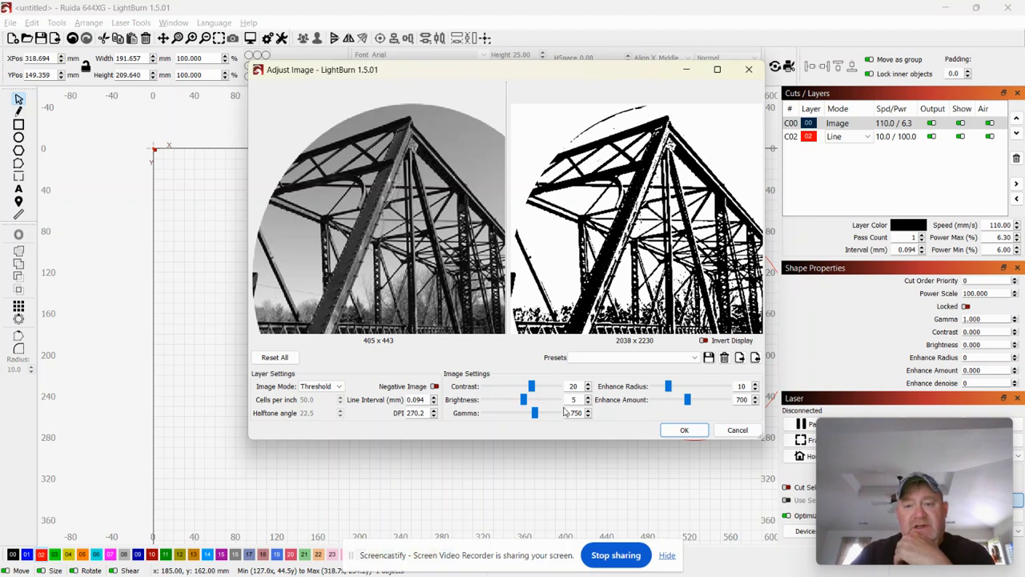
click(500, 403)
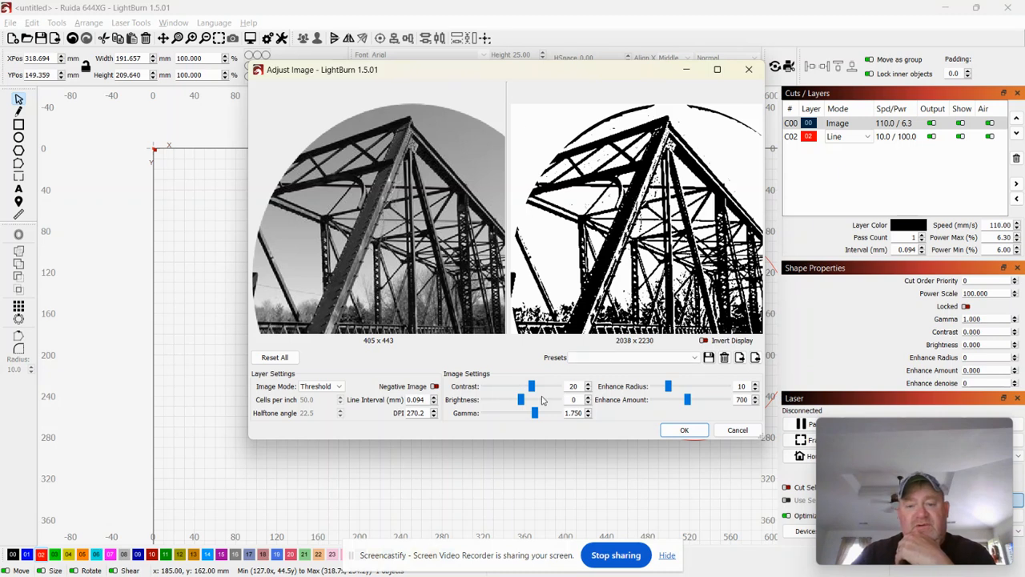
click(542, 401)
click(547, 403)
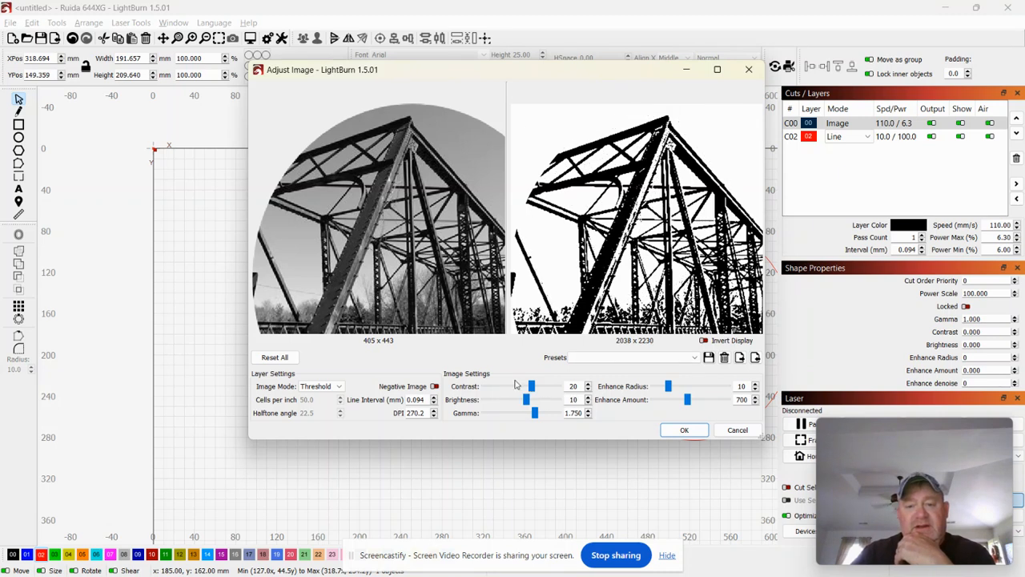
Settle Contrast back at 20 and apply the adjustments to the canvas image.
click(509, 389)
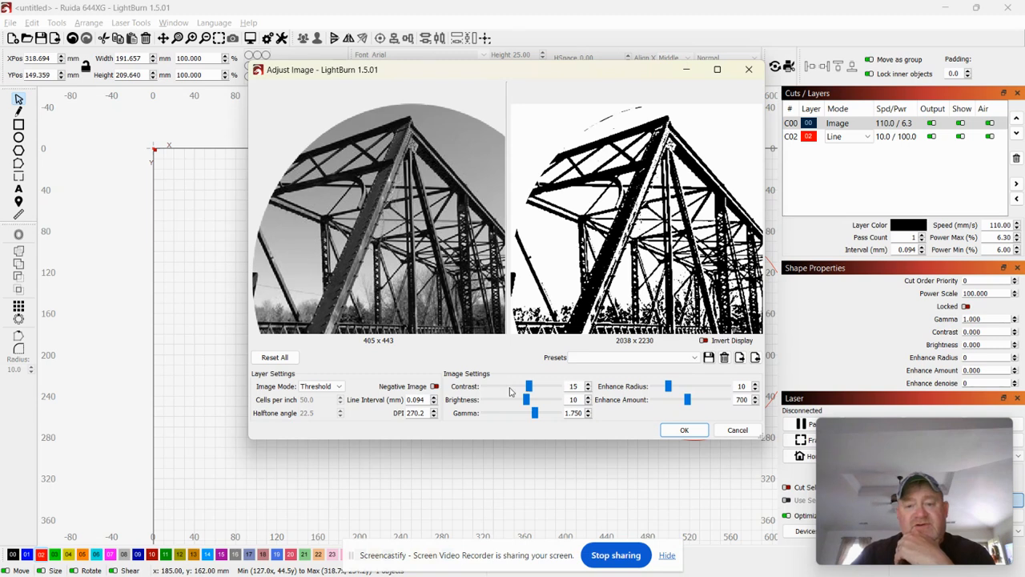
click(509, 391)
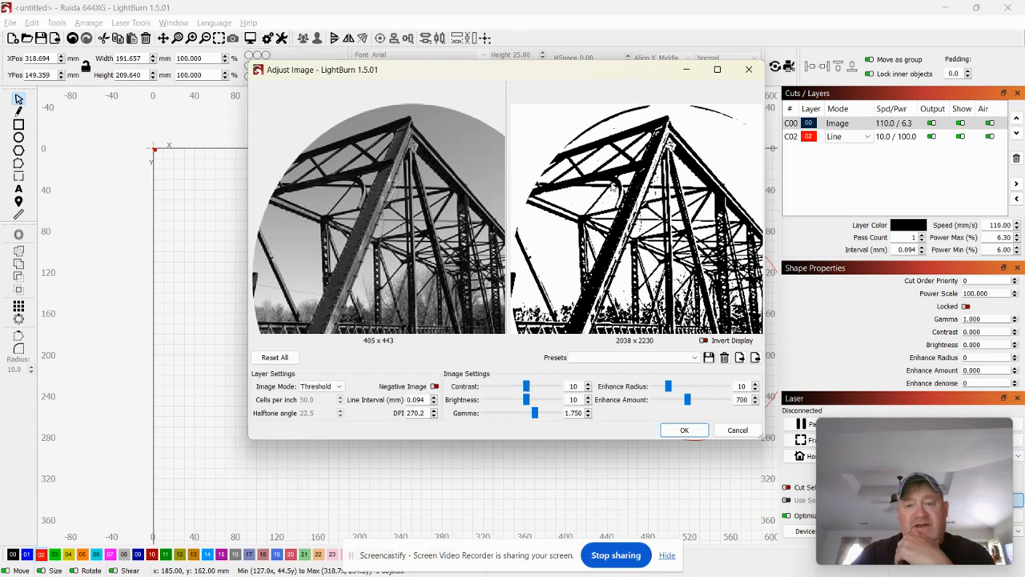
click(550, 389)
click(550, 390)
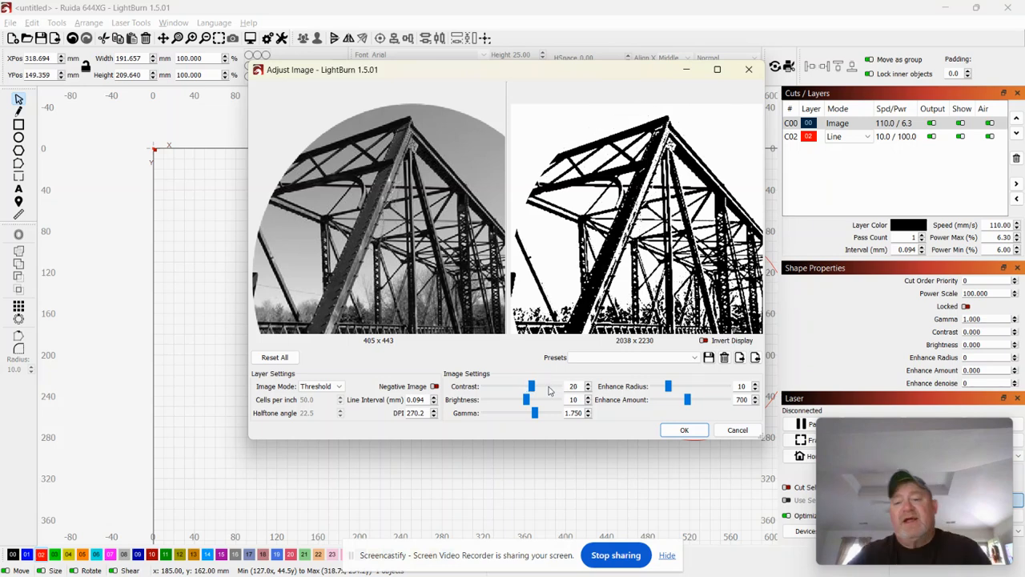
click(681, 430)
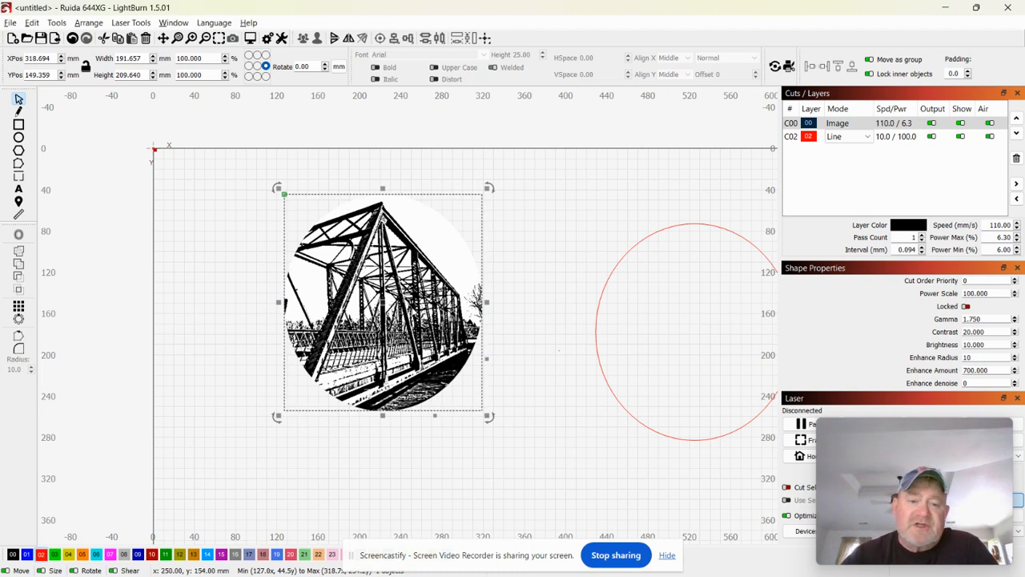
Preview a trace of the bridge image, then cancel it, leaving the image untraced.
right_click(413, 311)
click(471, 513)
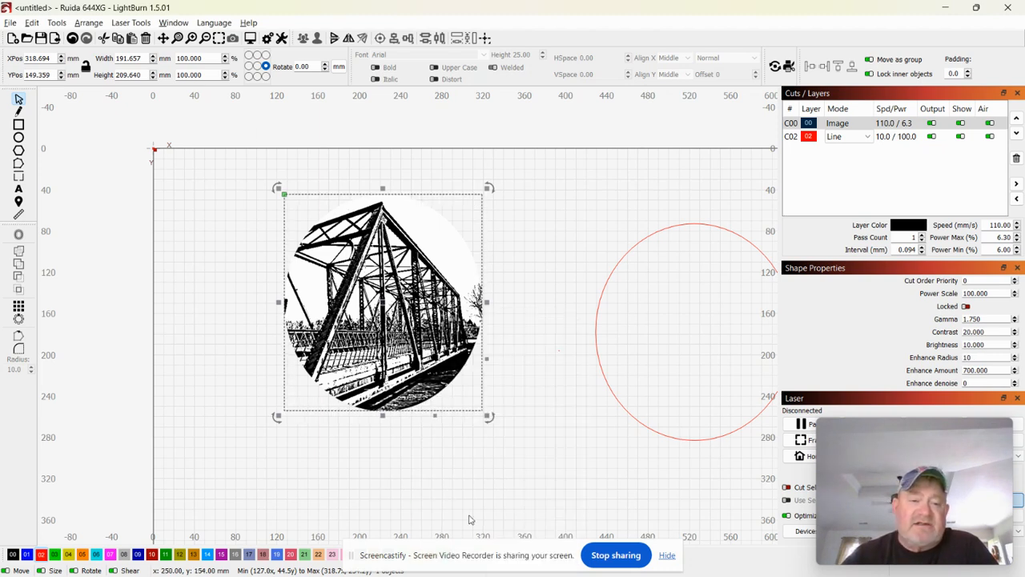
scroll(540, 315, up, 5)
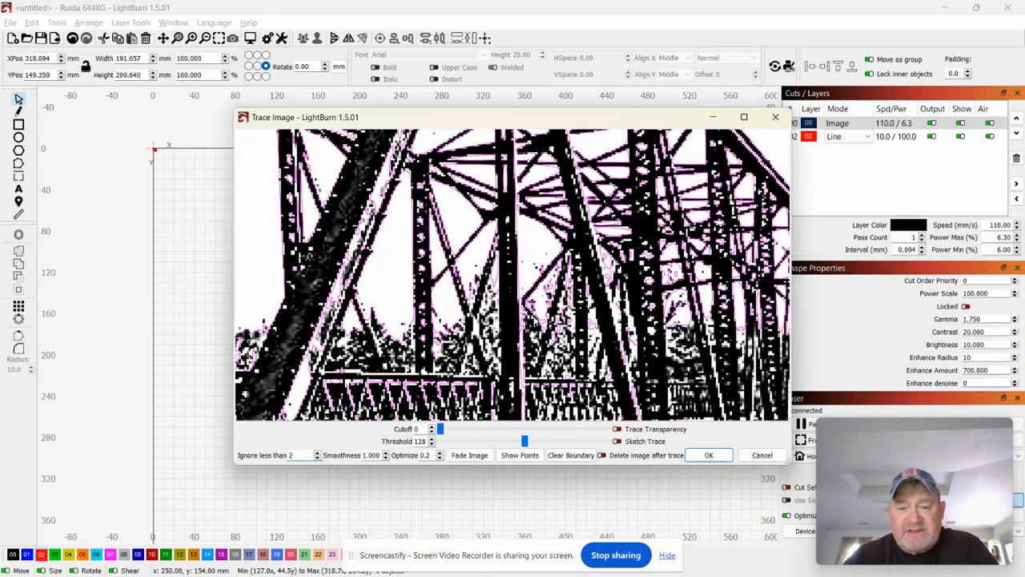
scroll(390, 343, down, 5)
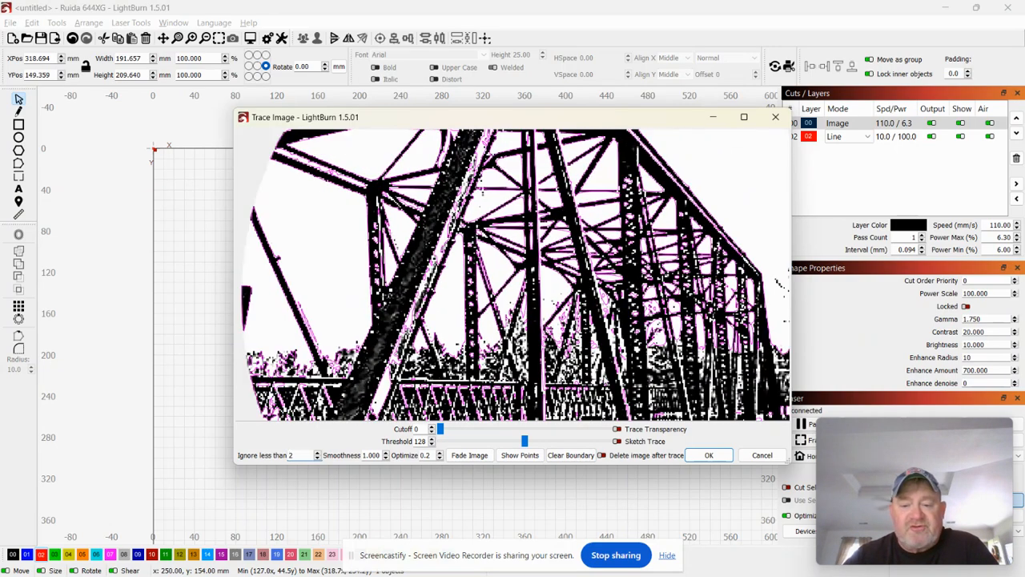
click(761, 455)
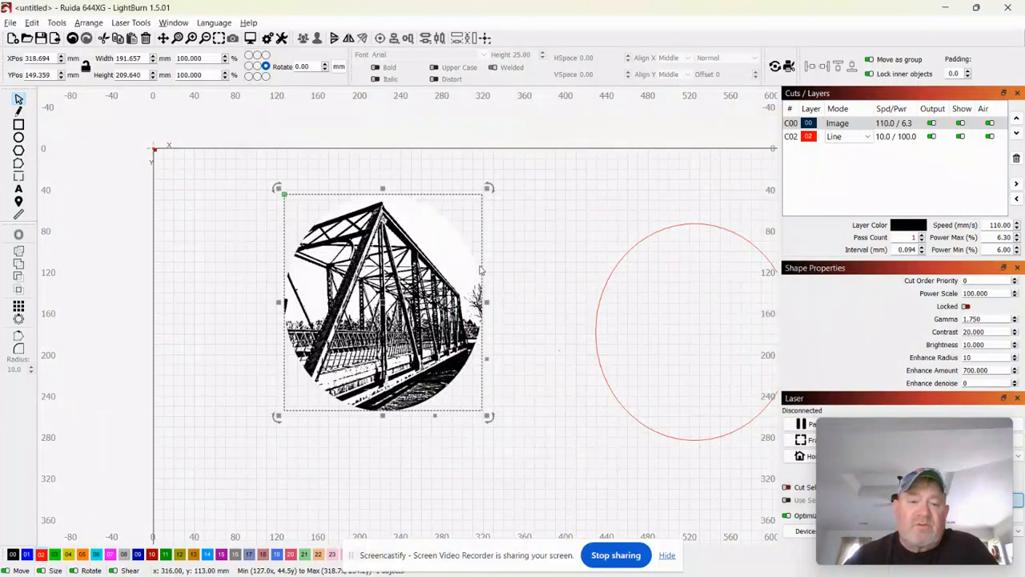
Save the processed image as bitmap 'bridge' and delete it from the canvas.
right_click(410, 292)
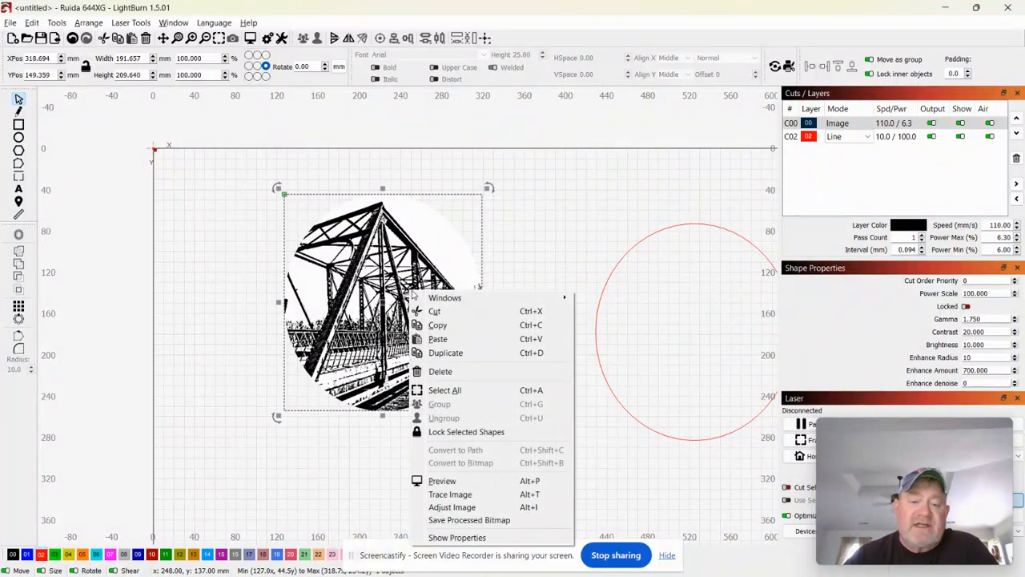
click(431, 519)
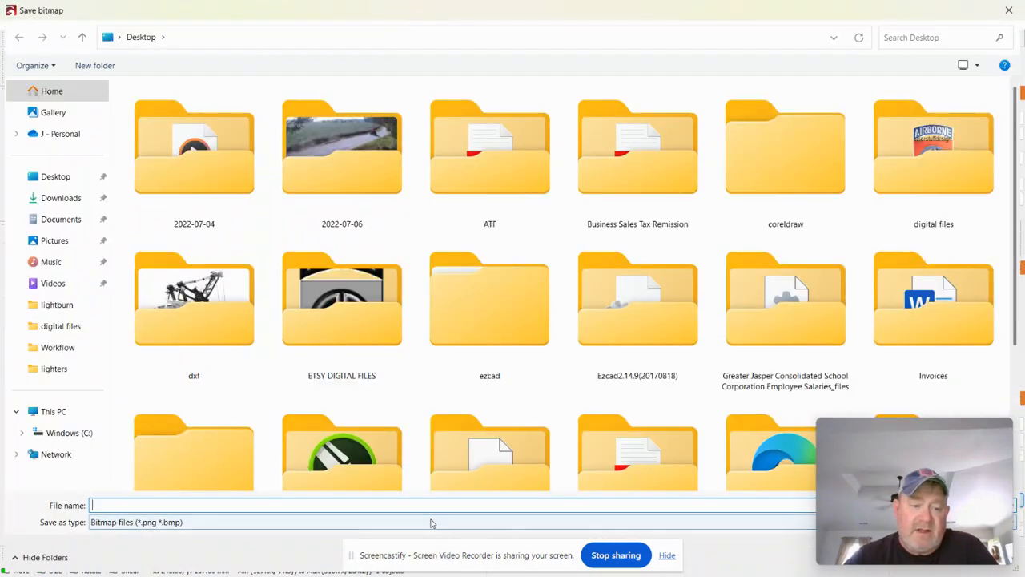
text(b)
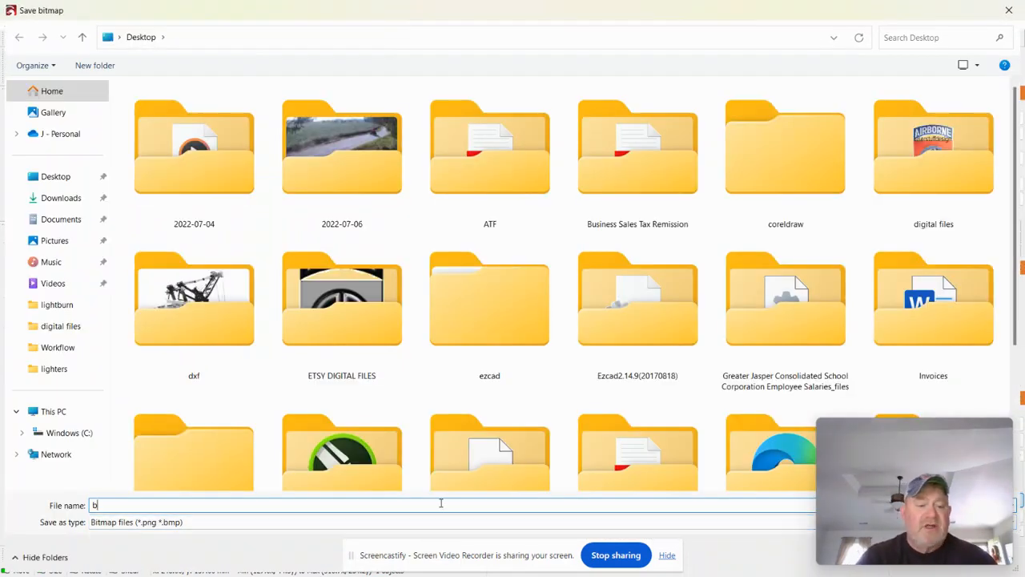
text(ridge)
key(Return)
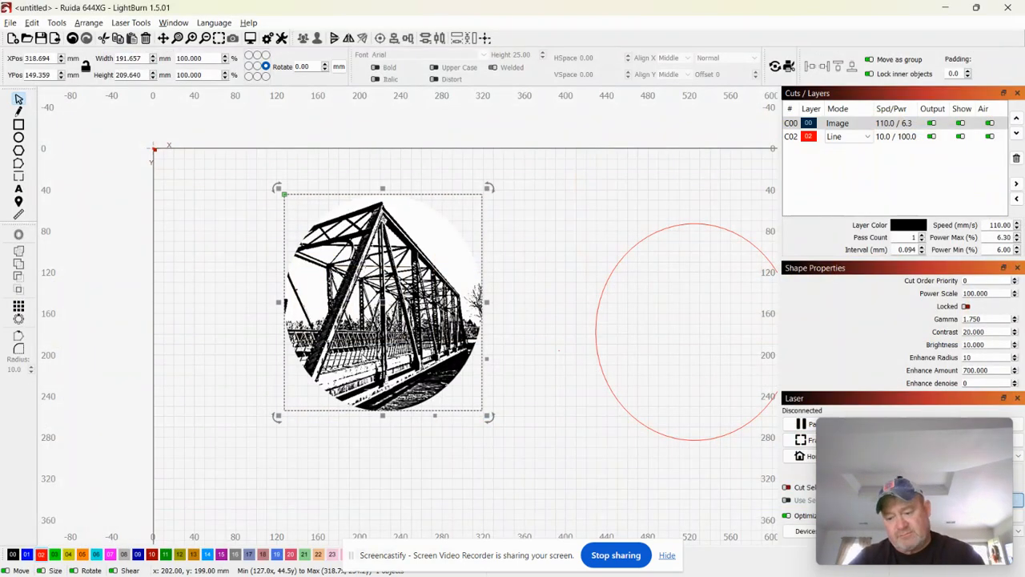
key(Delete)
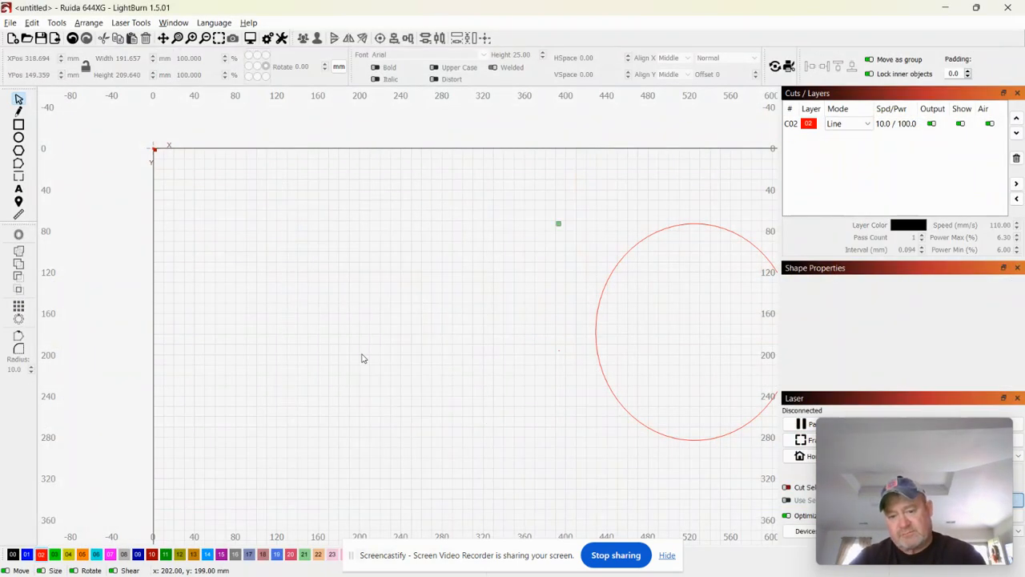
Import the processed bridge bitmap from the Desktop and shift it slightly left beside the circle.
click(10, 24)
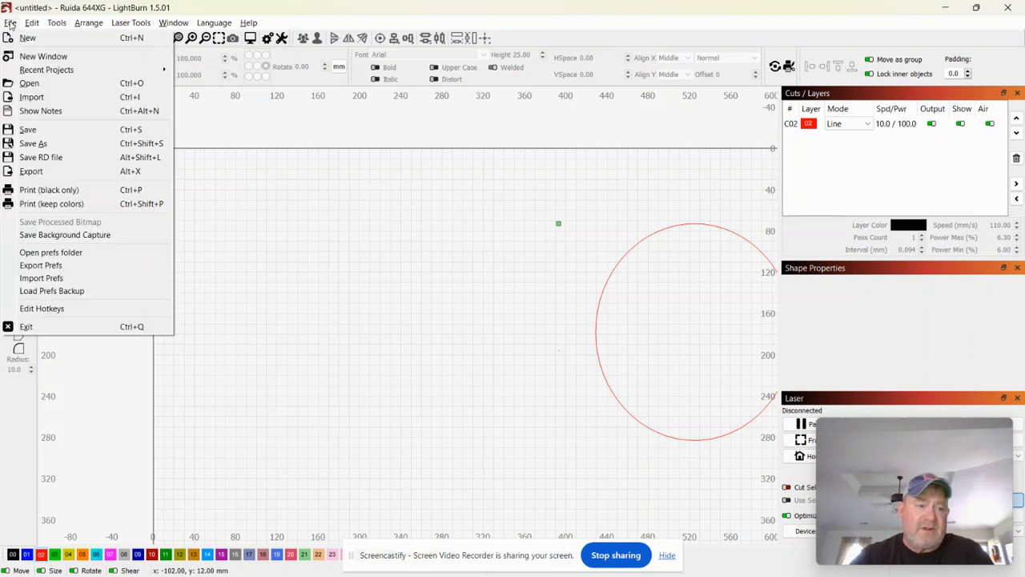
click(46, 98)
scroll(752, 289, down, 1)
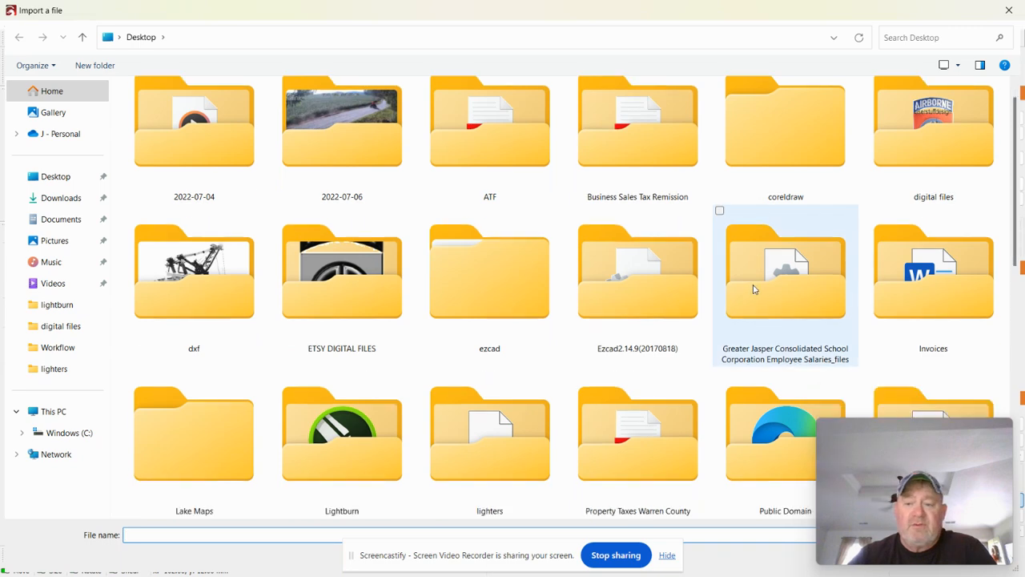
scroll(753, 289, down, 3)
double_click(945, 284)
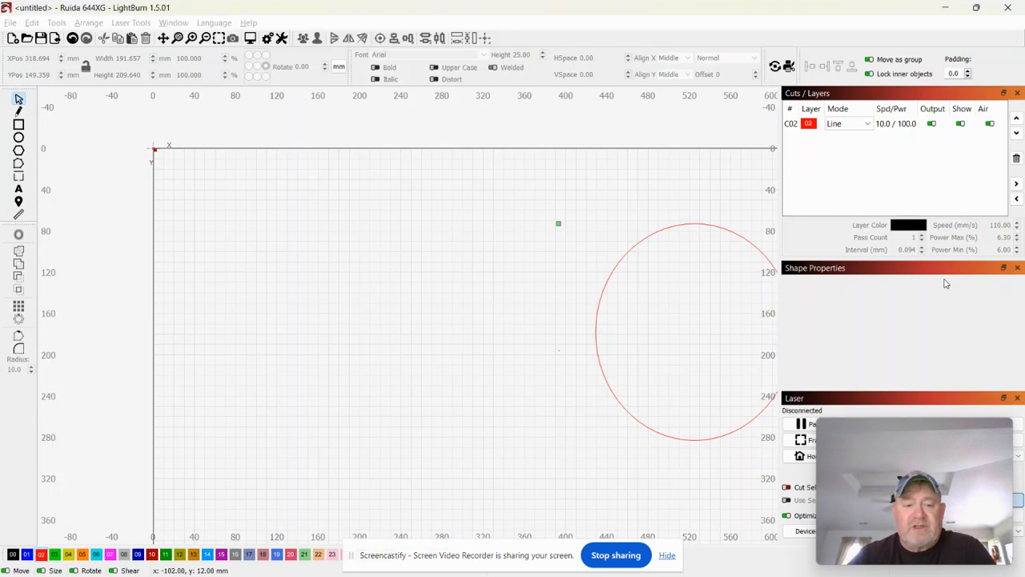
drag(434, 320, 405, 325)
Trace the bridge picture into vectors with default settings and delete the original bitmap.
right_click(389, 335)
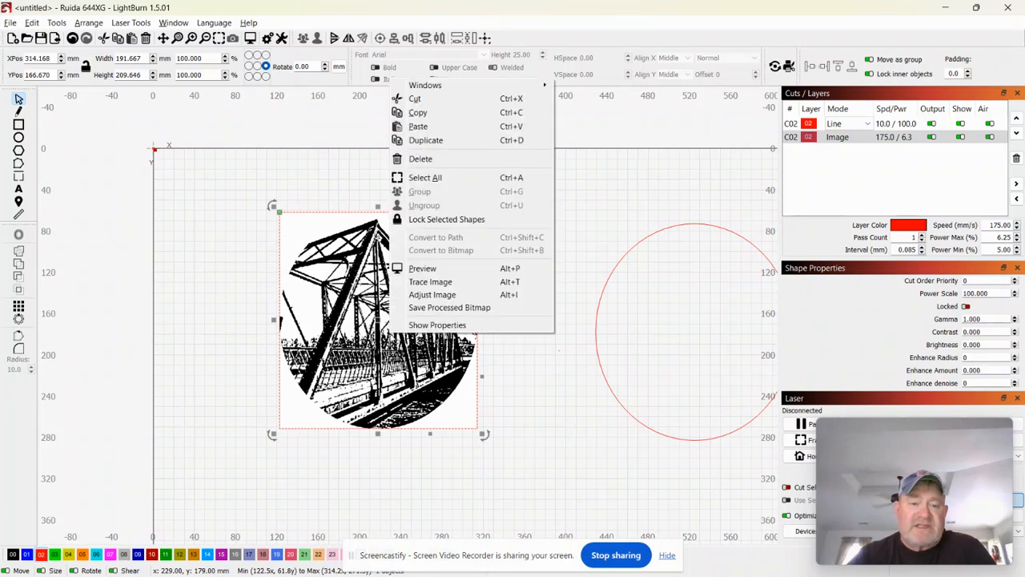
click(430, 282)
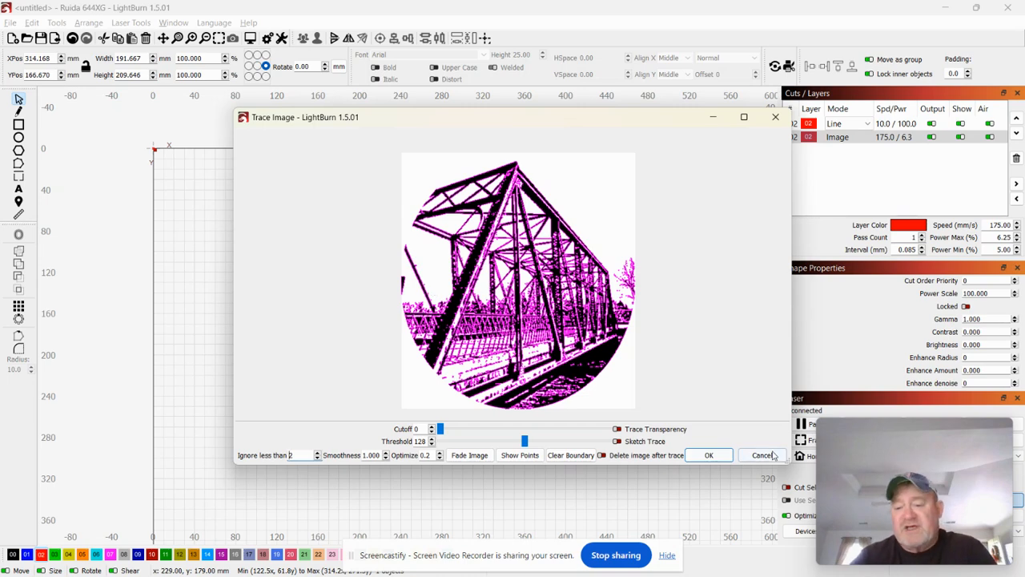
click(718, 457)
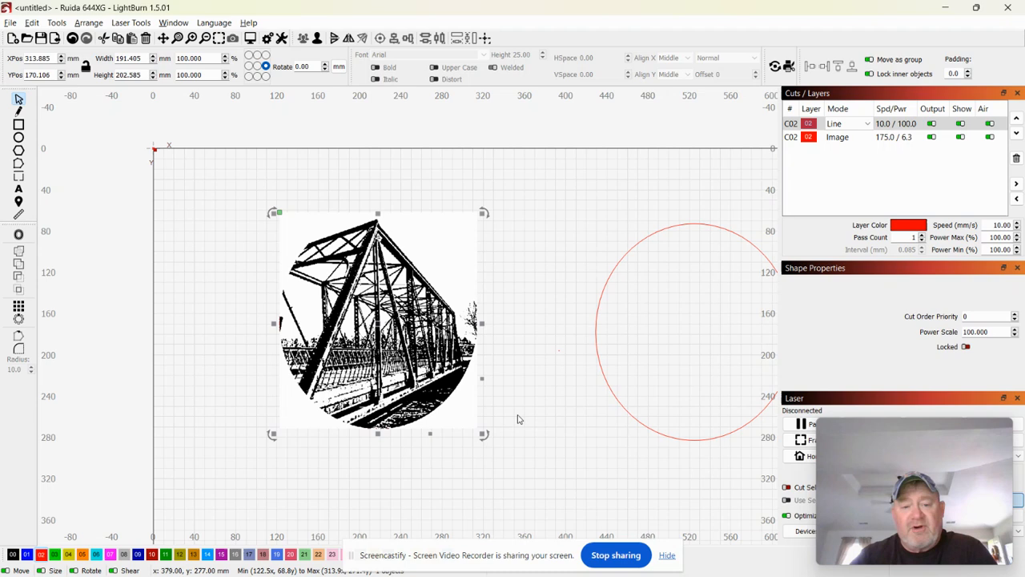
drag(436, 381, 325, 460)
click(439, 327)
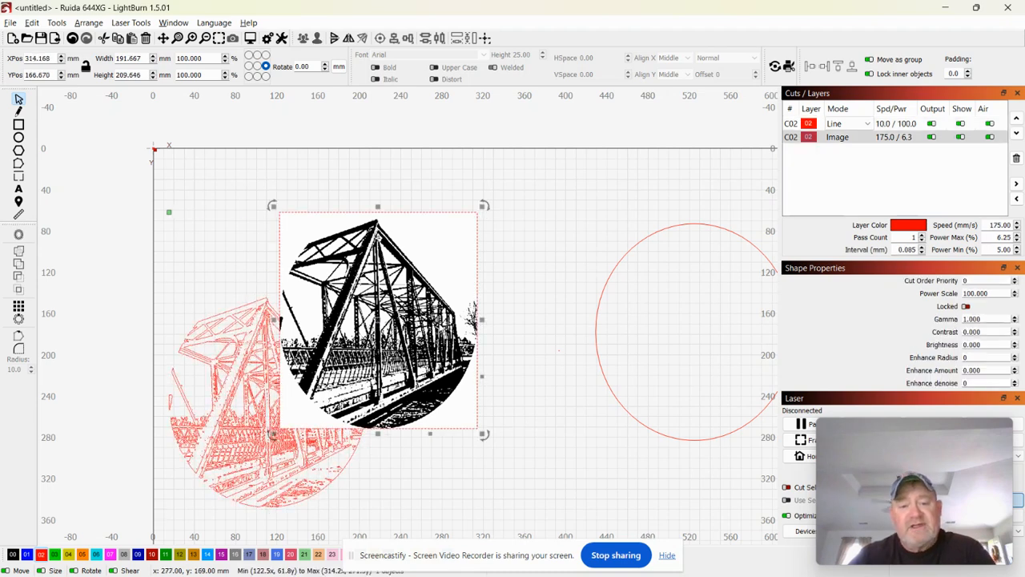
key(Delete)
Assign the traced bridge to the black 00 Fill layer and move it up and right.
drag(330, 367, 422, 296)
click(250, 424)
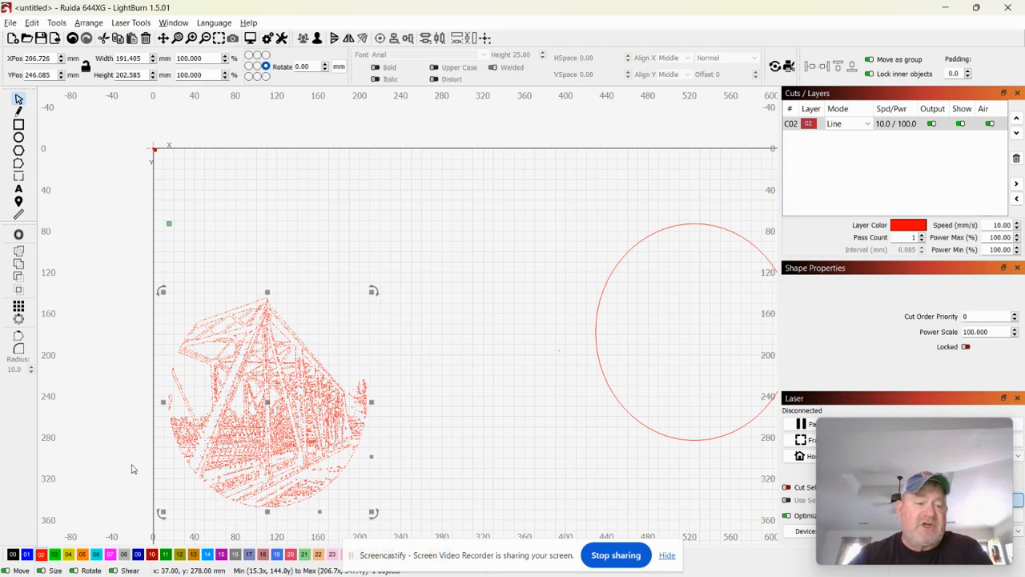
click(13, 554)
drag(195, 433, 292, 329)
click(173, 23)
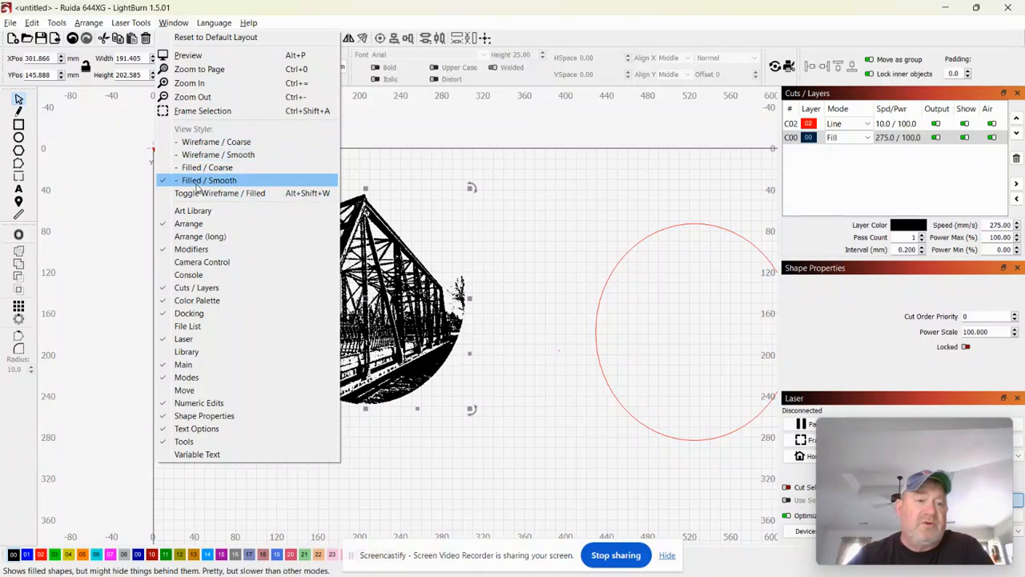
Switch the view to Filled / Smooth and add the red circle to the traced bridge's selection.
click(196, 184)
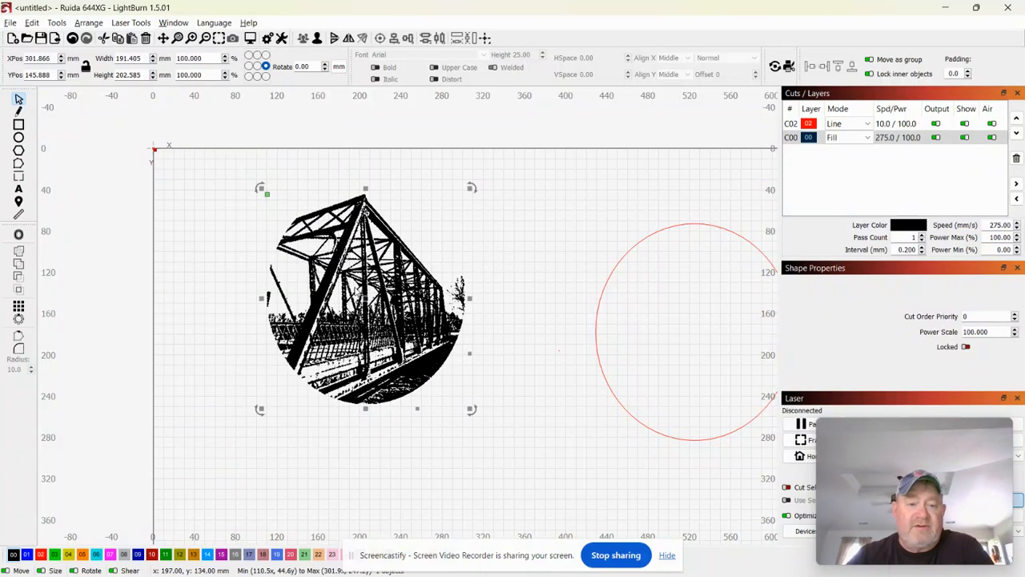
scroll(356, 287, up, 2)
scroll(327, 183, down, 1)
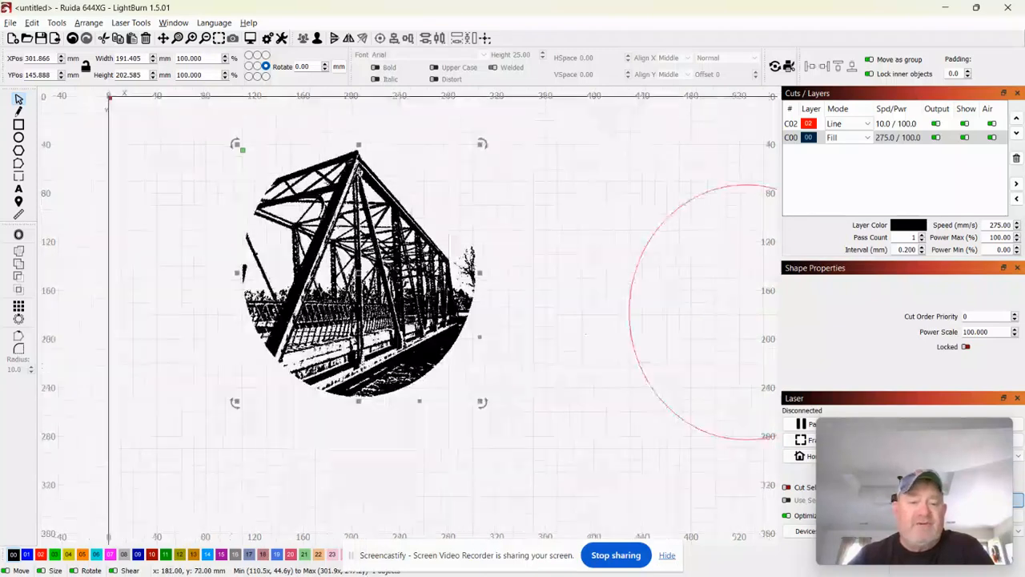
shift+click(631, 291)
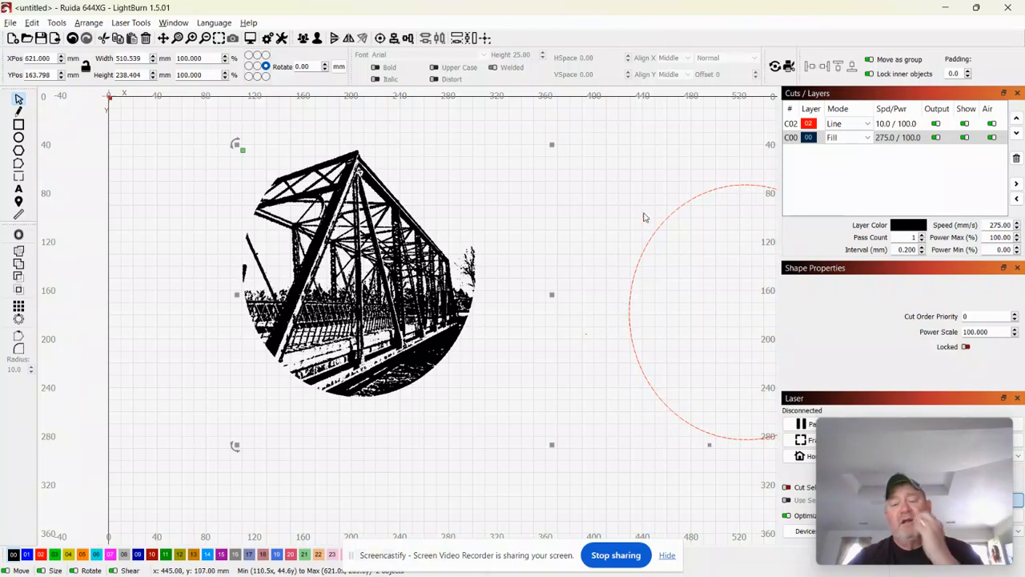
Align the traced bridge's center with the red circle's center.
click(380, 39)
scroll(346, 284, down, 3)
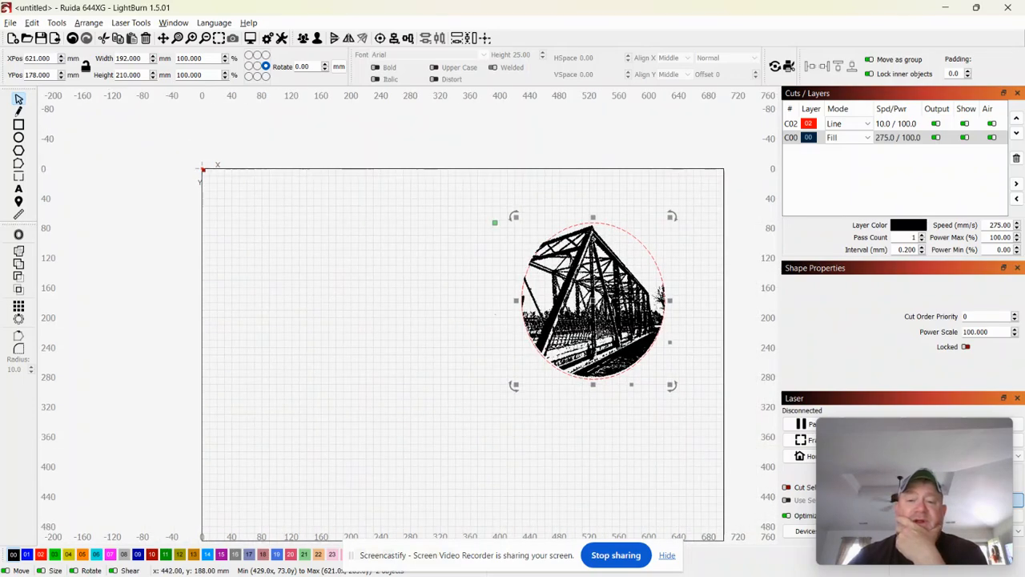
scroll(730, 309, up, 3)
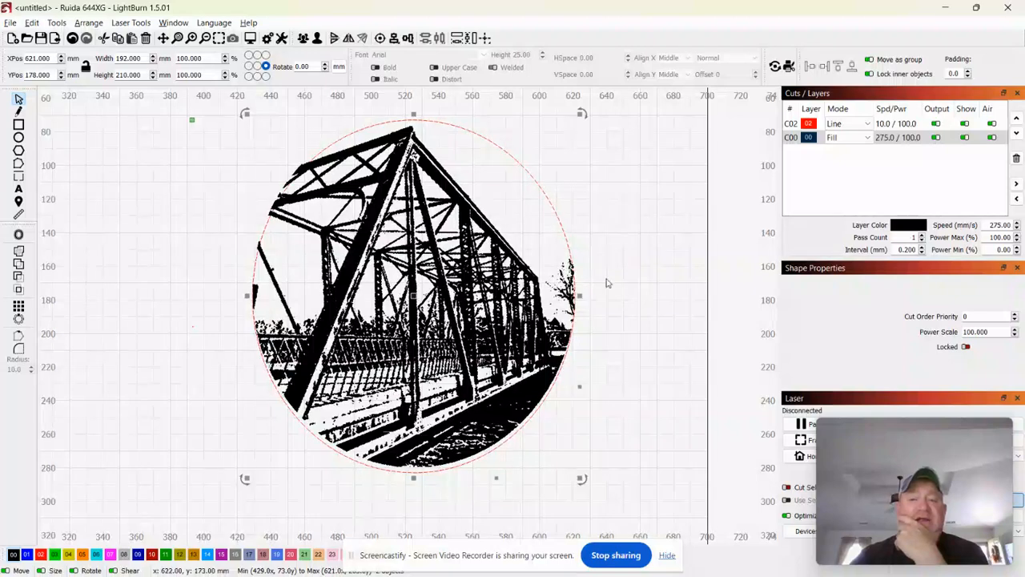
Move the C00 Fill layer above the C02 Line layer in the Cuts/Layers list.
drag(814, 142, 809, 124)
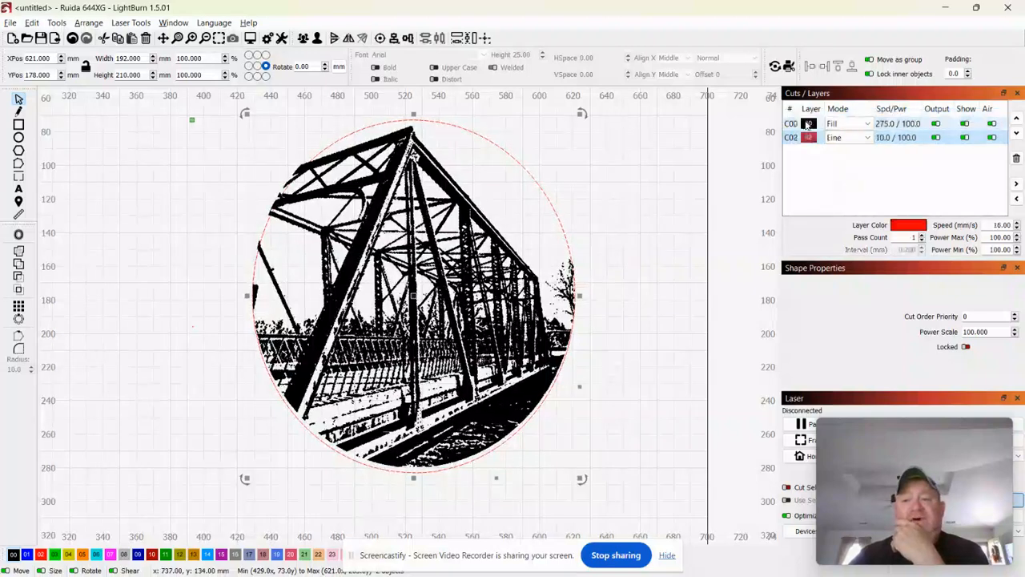
click(799, 141)
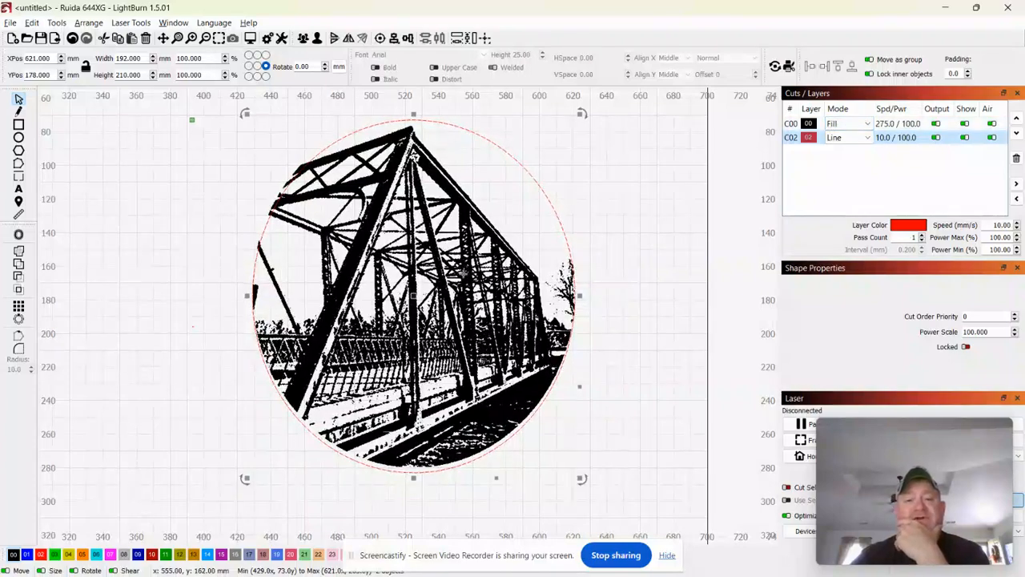
scroll(463, 272, down, 2)
scroll(463, 272, up, 1)
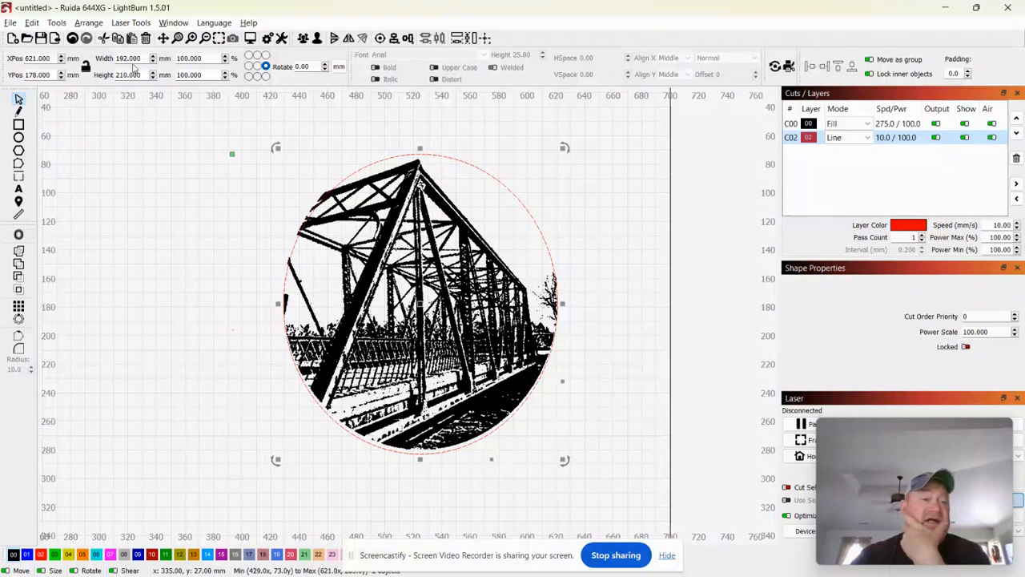
Switch units to inches and reduce the design's height to about 6.05 × 6.41 in.
click(339, 66)
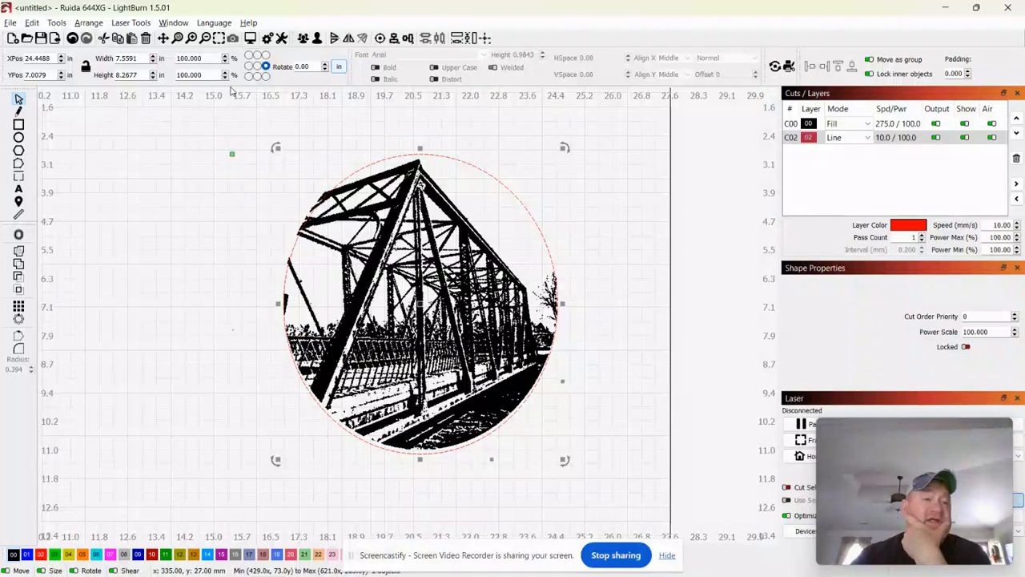
click(152, 78)
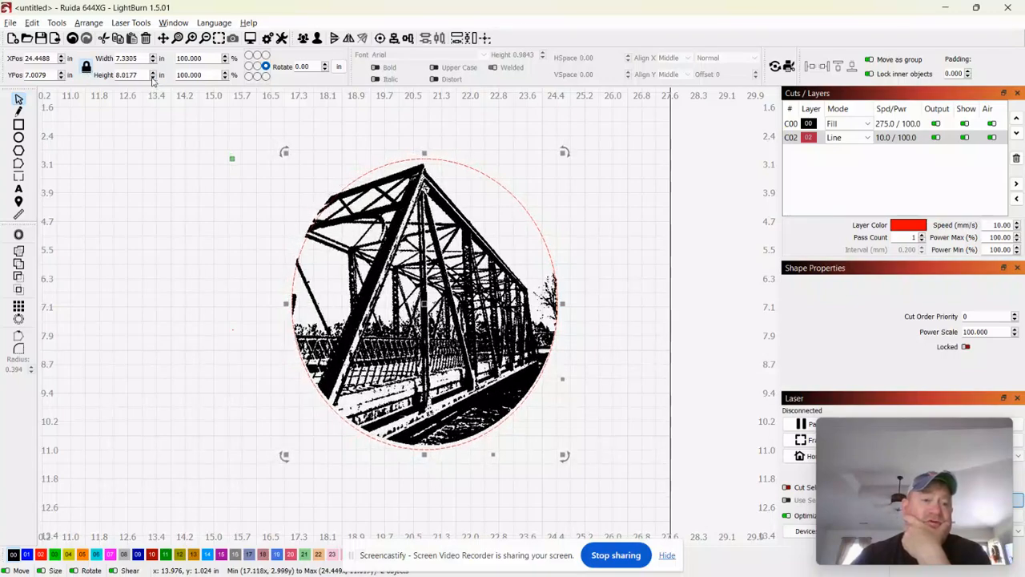
drag(152, 78, 152, 78)
Select only the traced bridge and move it up within the circle.
click(91, 187)
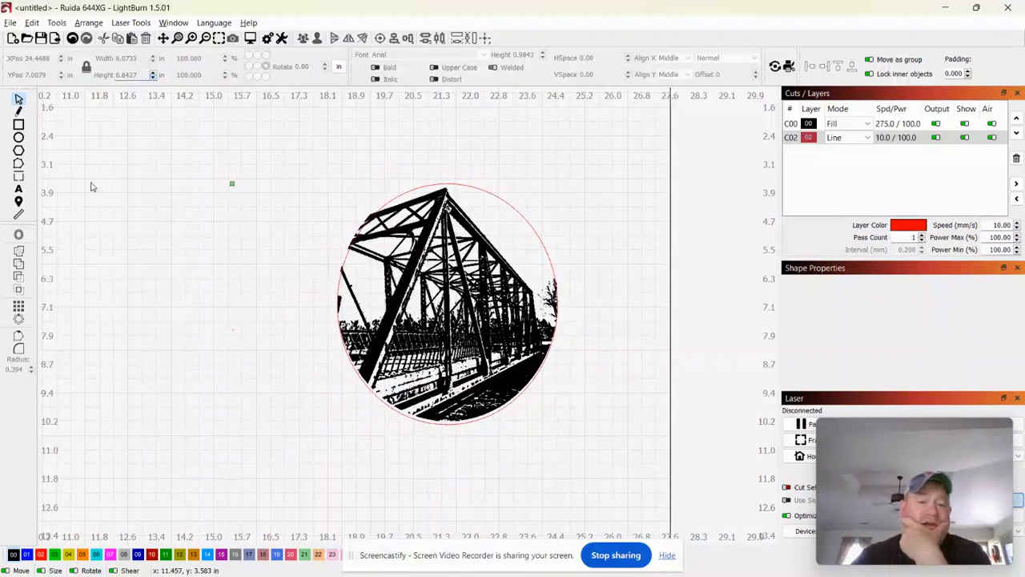
click(400, 269)
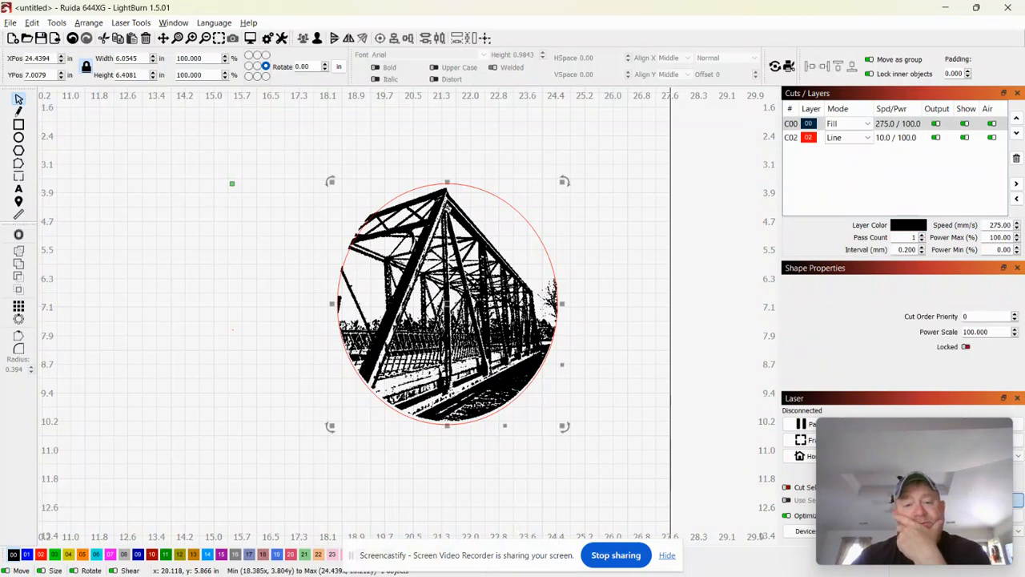
drag(401, 267, 401, 267)
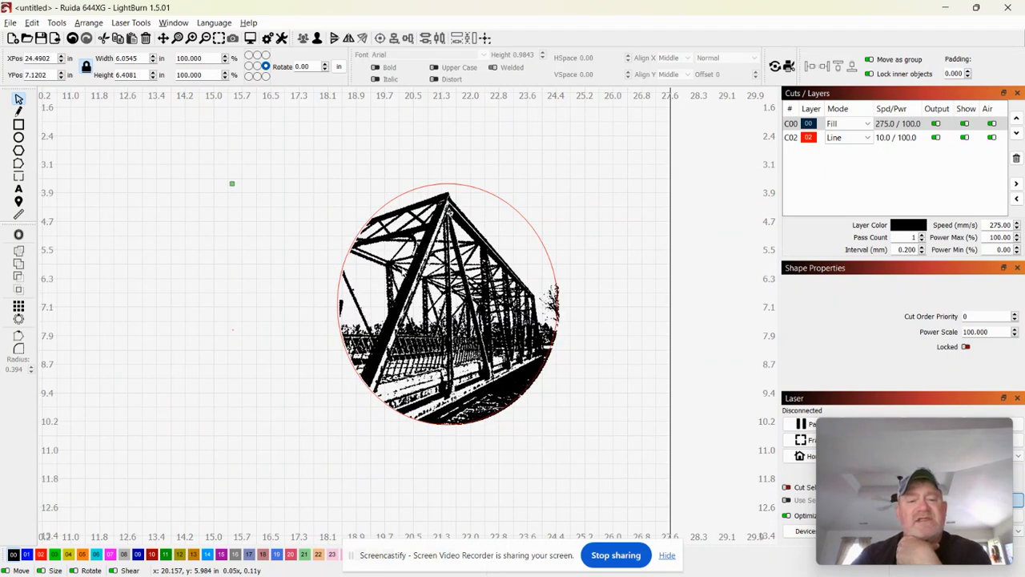
Nudge the bridge down to about X 24.45, Y 7.11 in, then deselect it.
scroll(400, 266, up, 3)
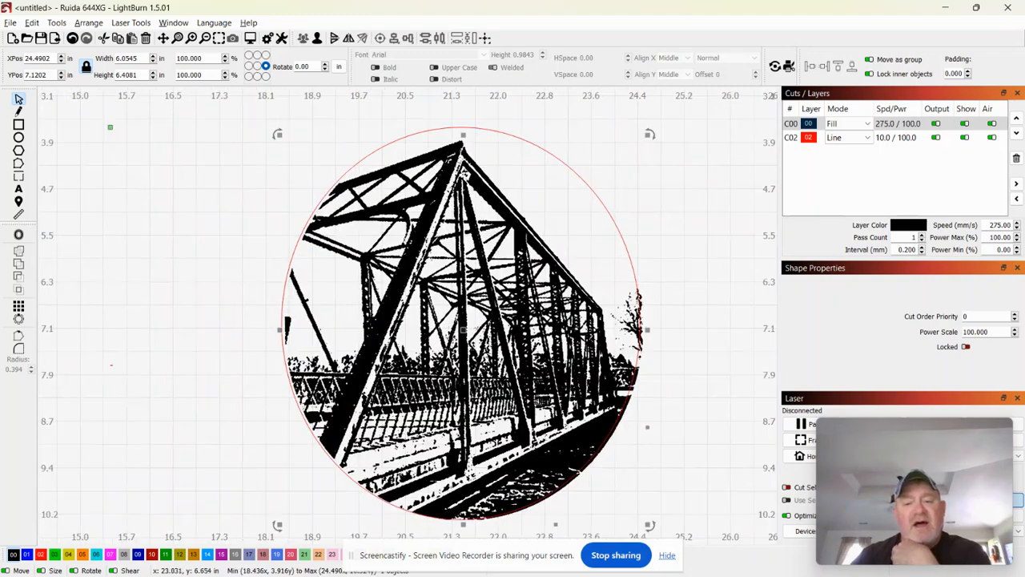
drag(479, 374, 477, 373)
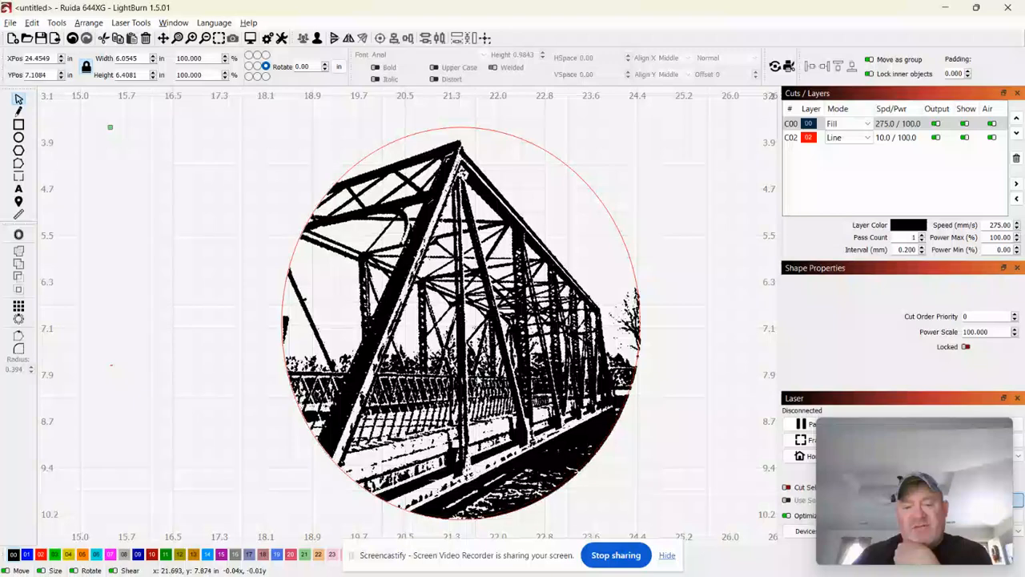
click(190, 387)
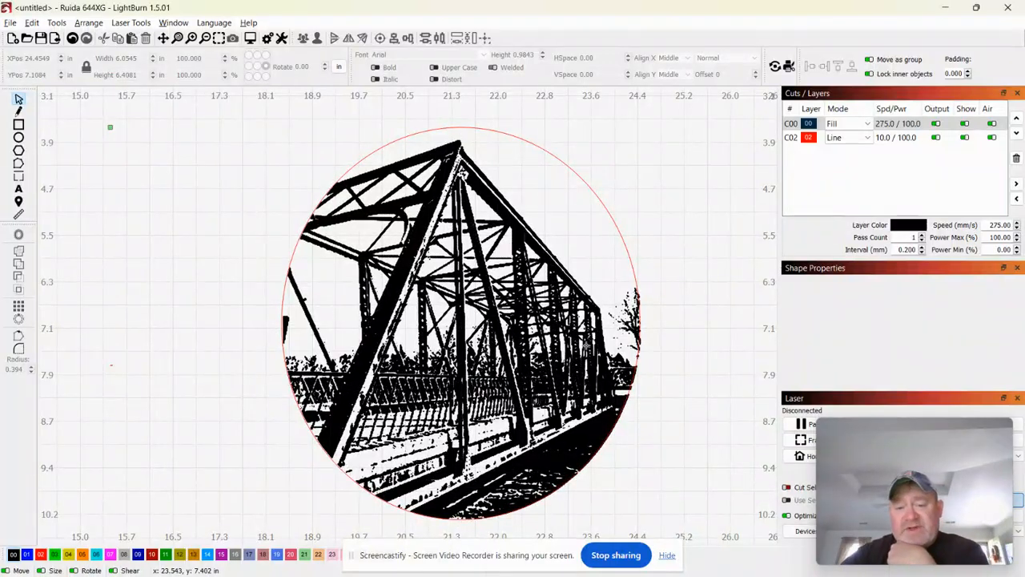